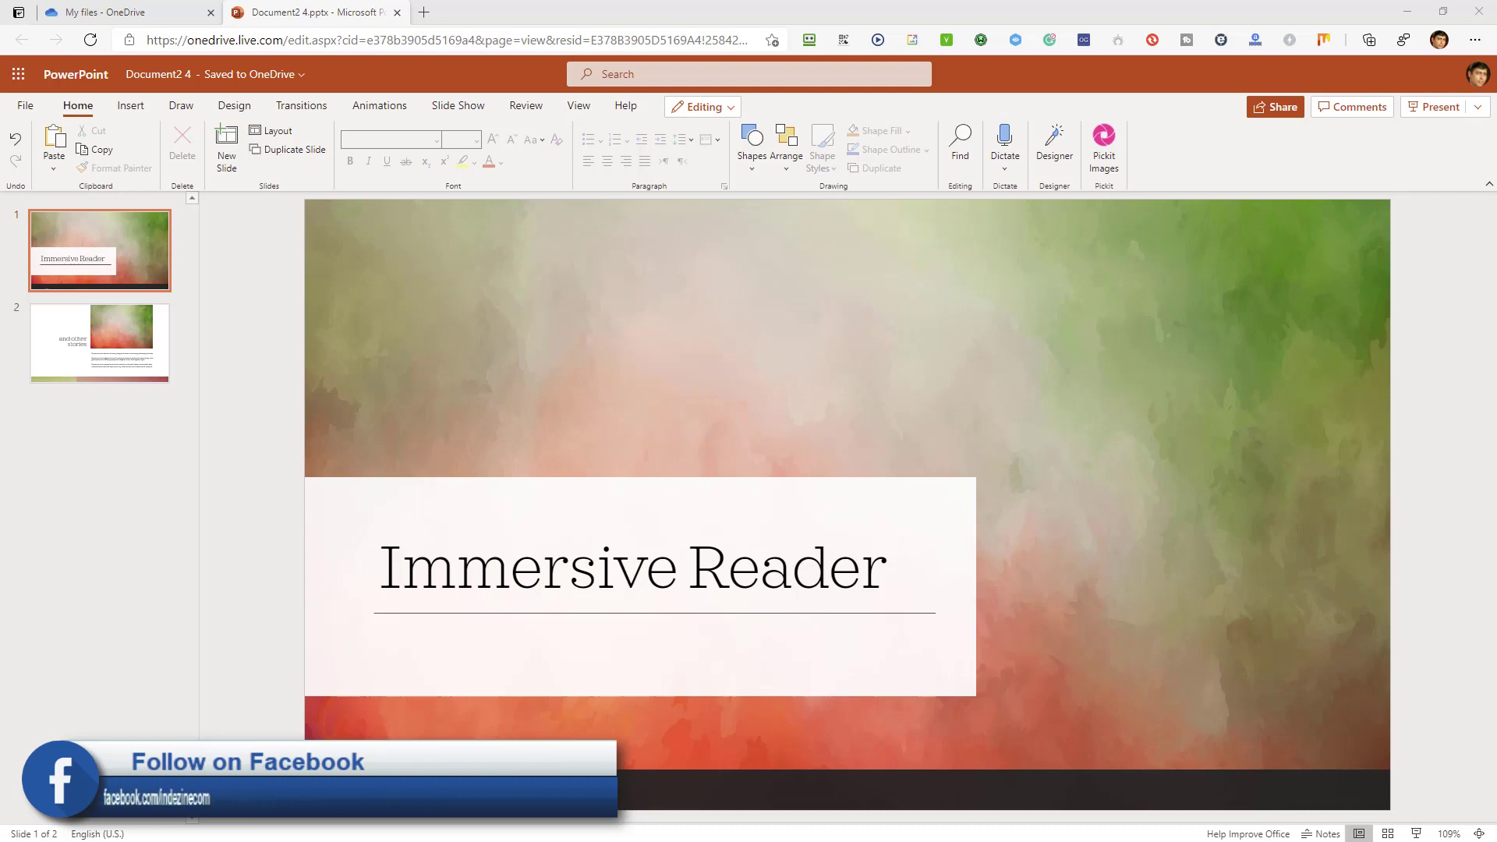
Select slide 2's three body paragraphs and open them in Immersive Reader.
left_click(83, 374)
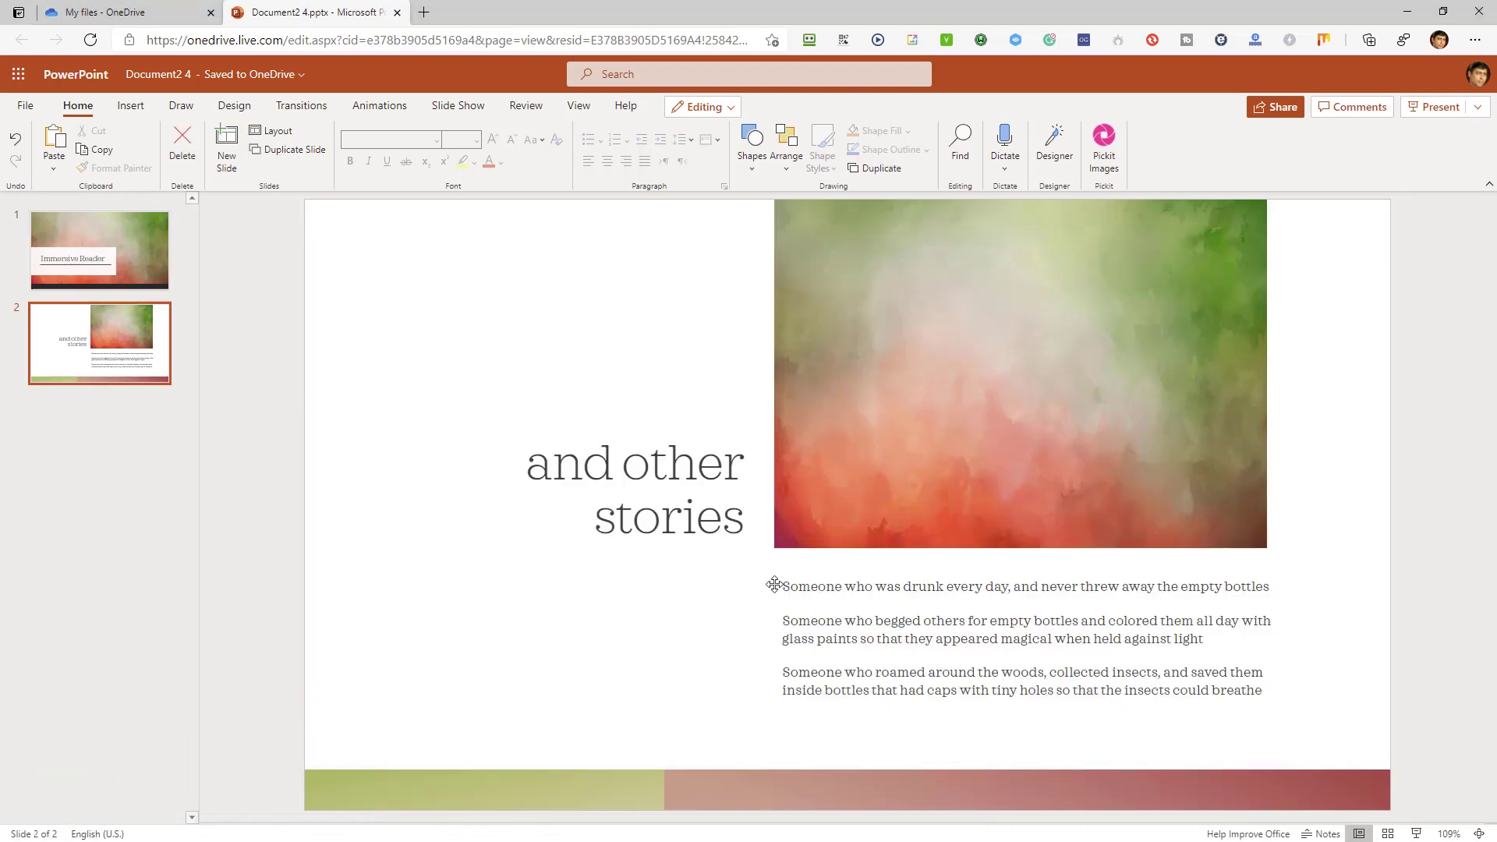
left_click_drag(781, 586, 1274, 697)
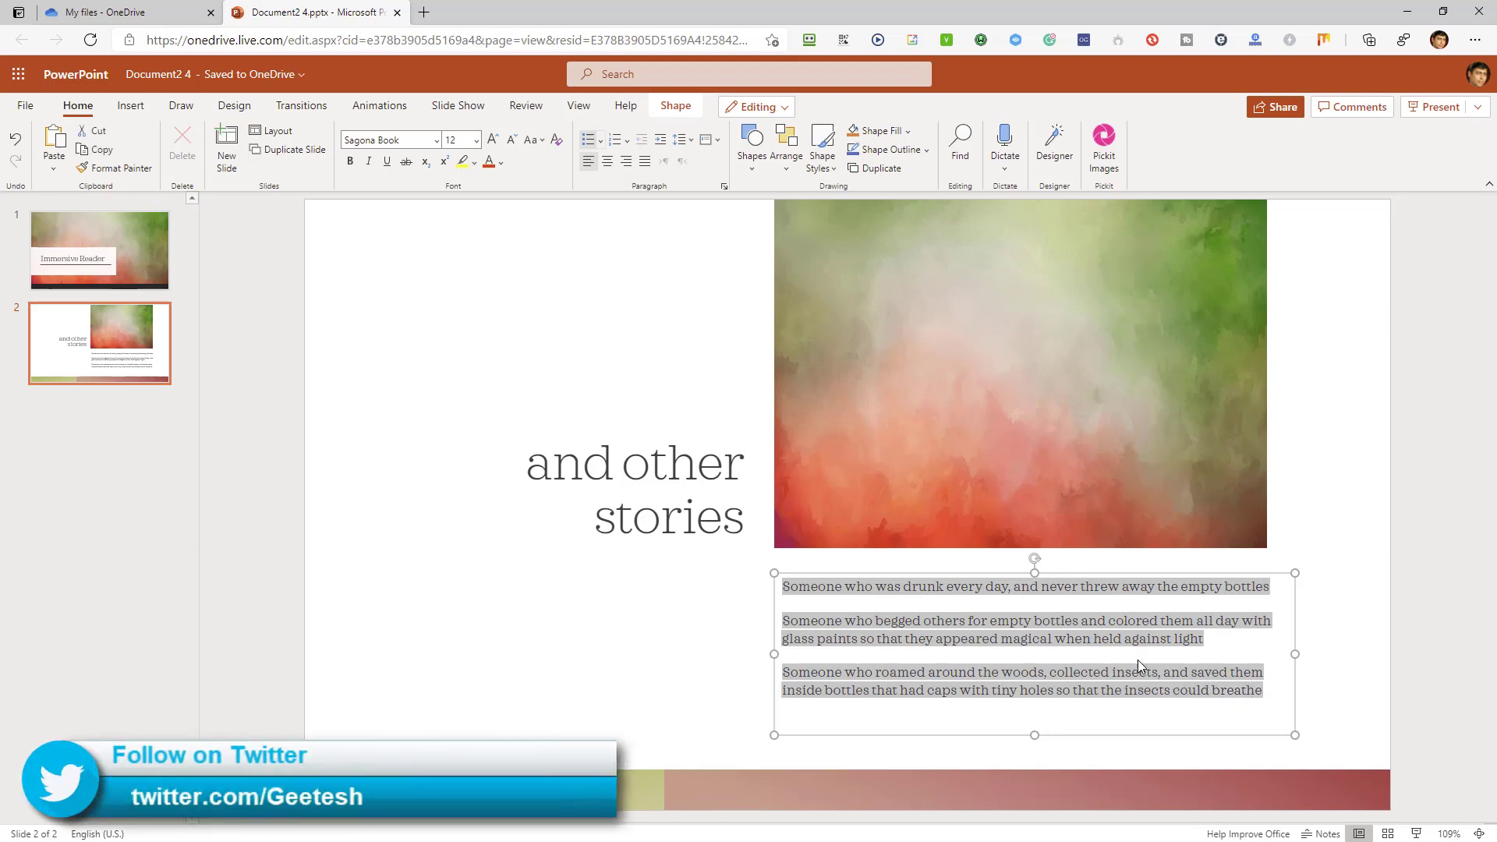
right_click(1110, 644)
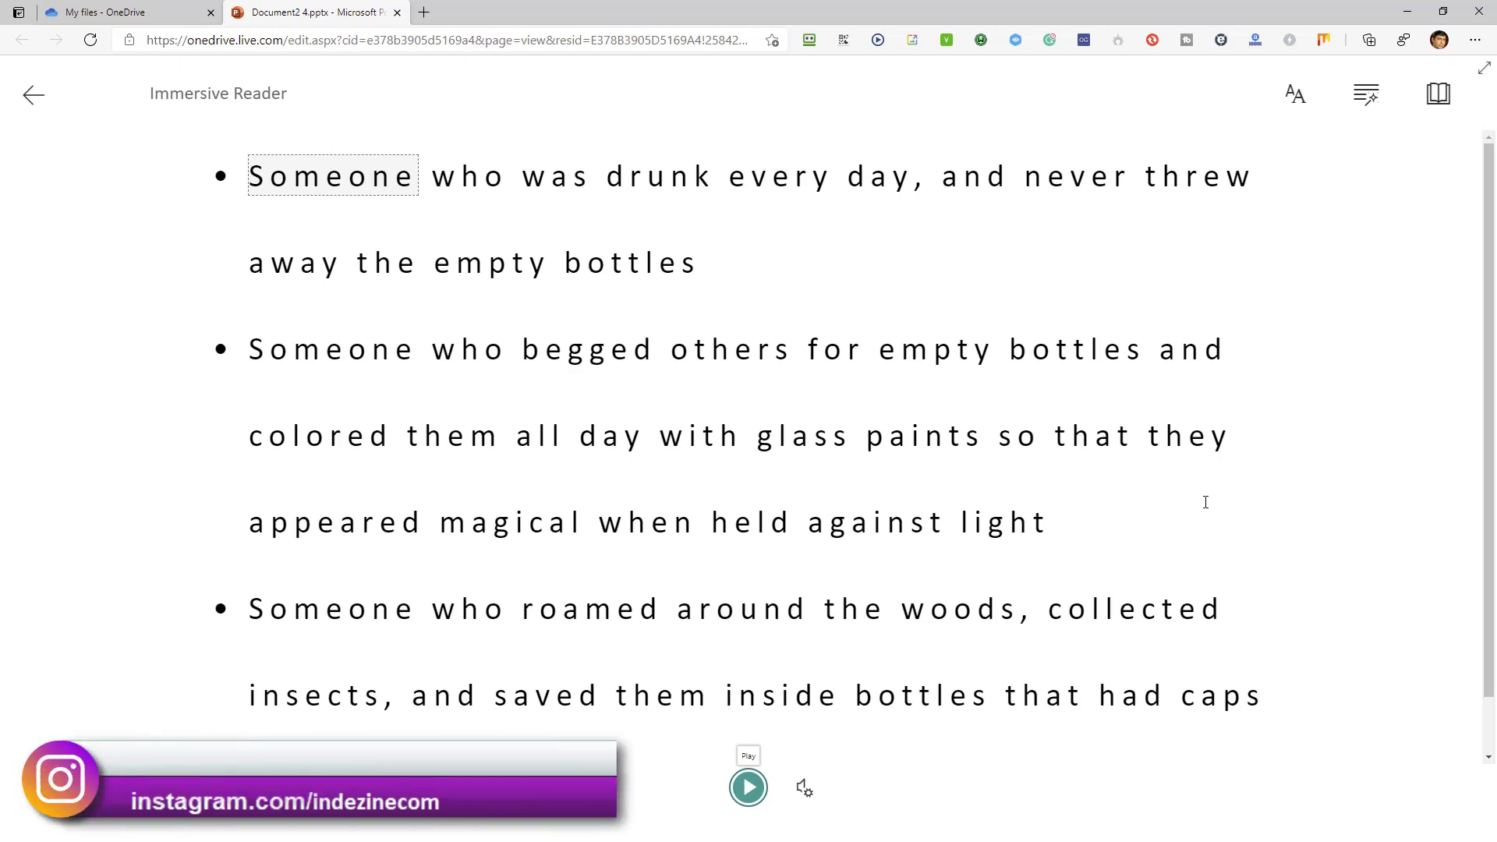
Read the first bullet aloud, pause it, and check voice settings (speed 1, Female voice).
left_click(749, 787)
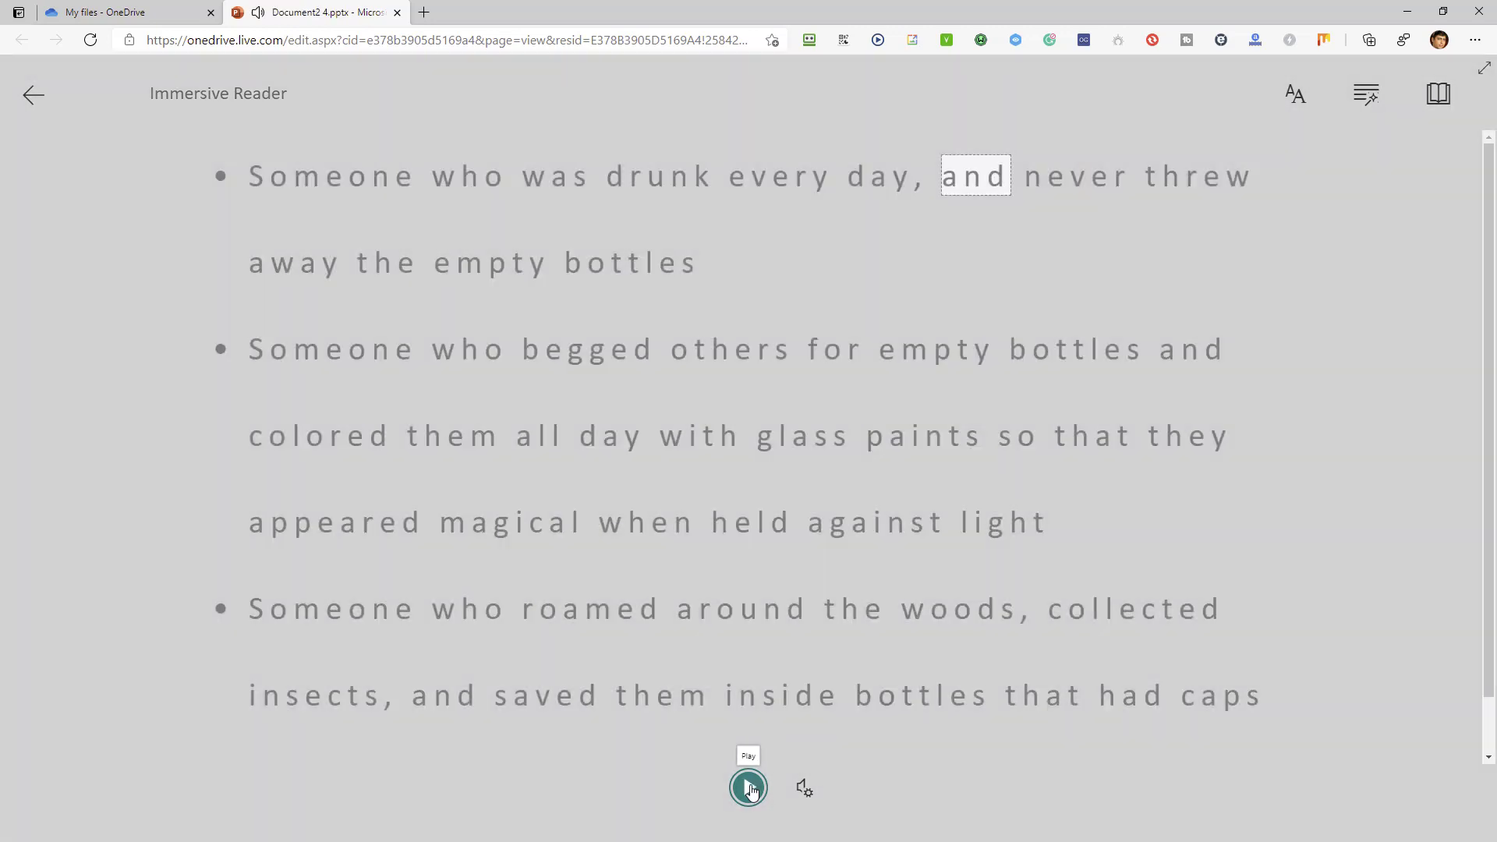
left_click(749, 787)
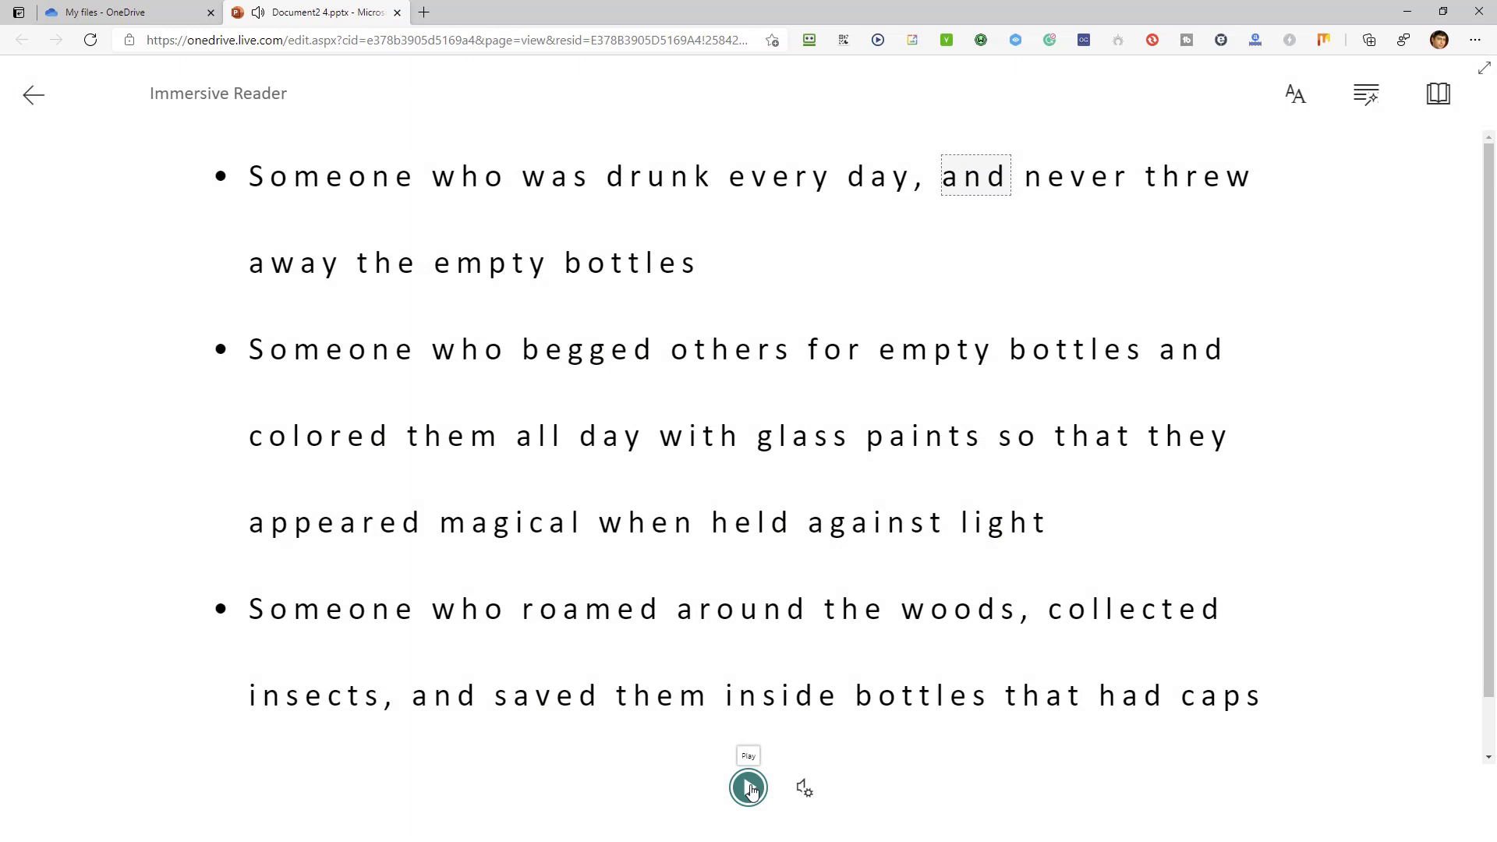
left_click(807, 789)
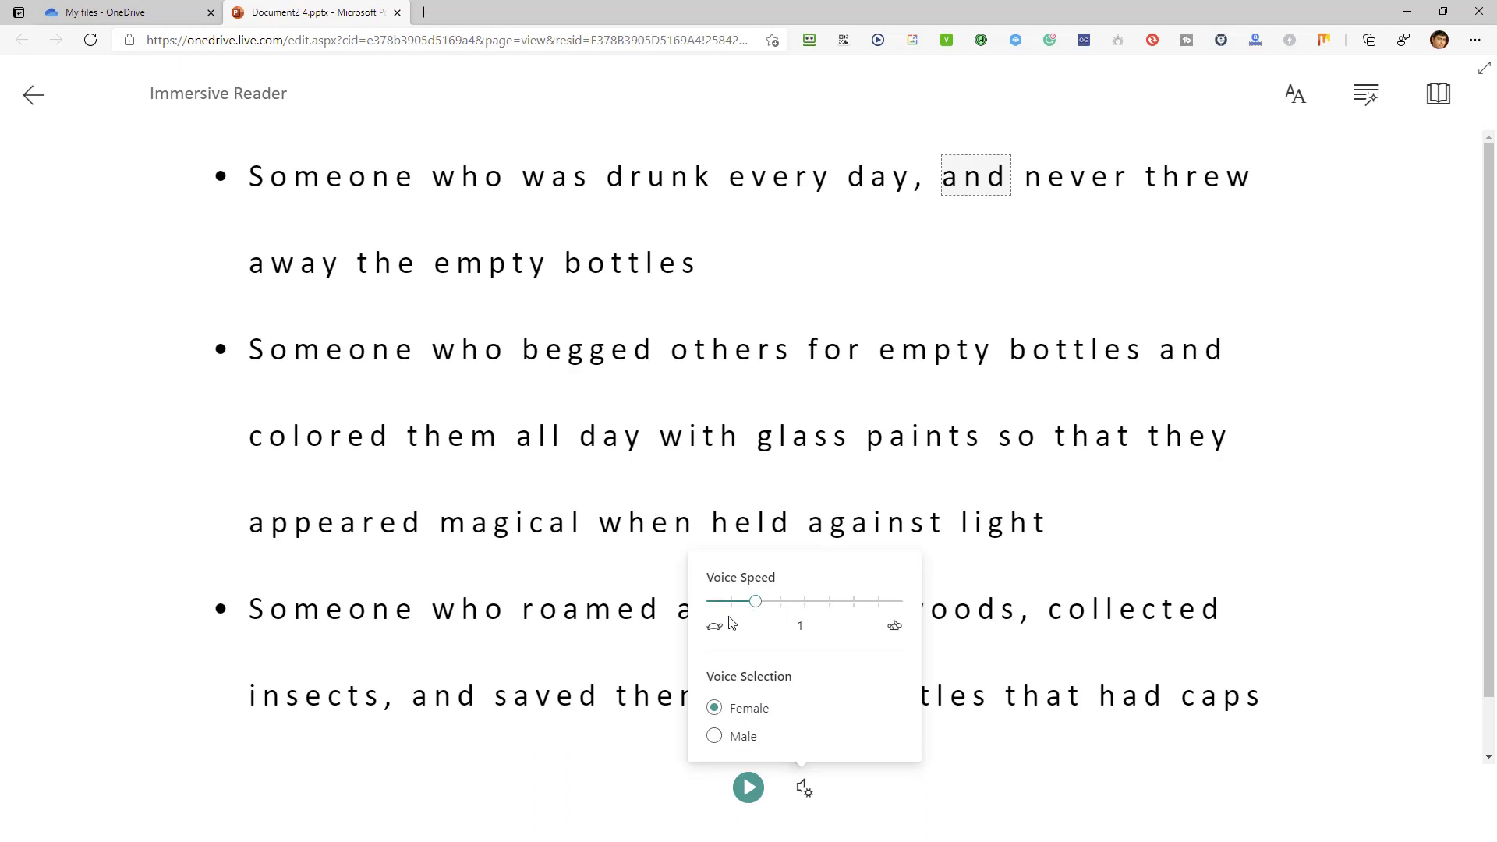
Check text preferences: size 42, Calibri font, Increase Spacing toggled off and back on.
left_click(892, 803)
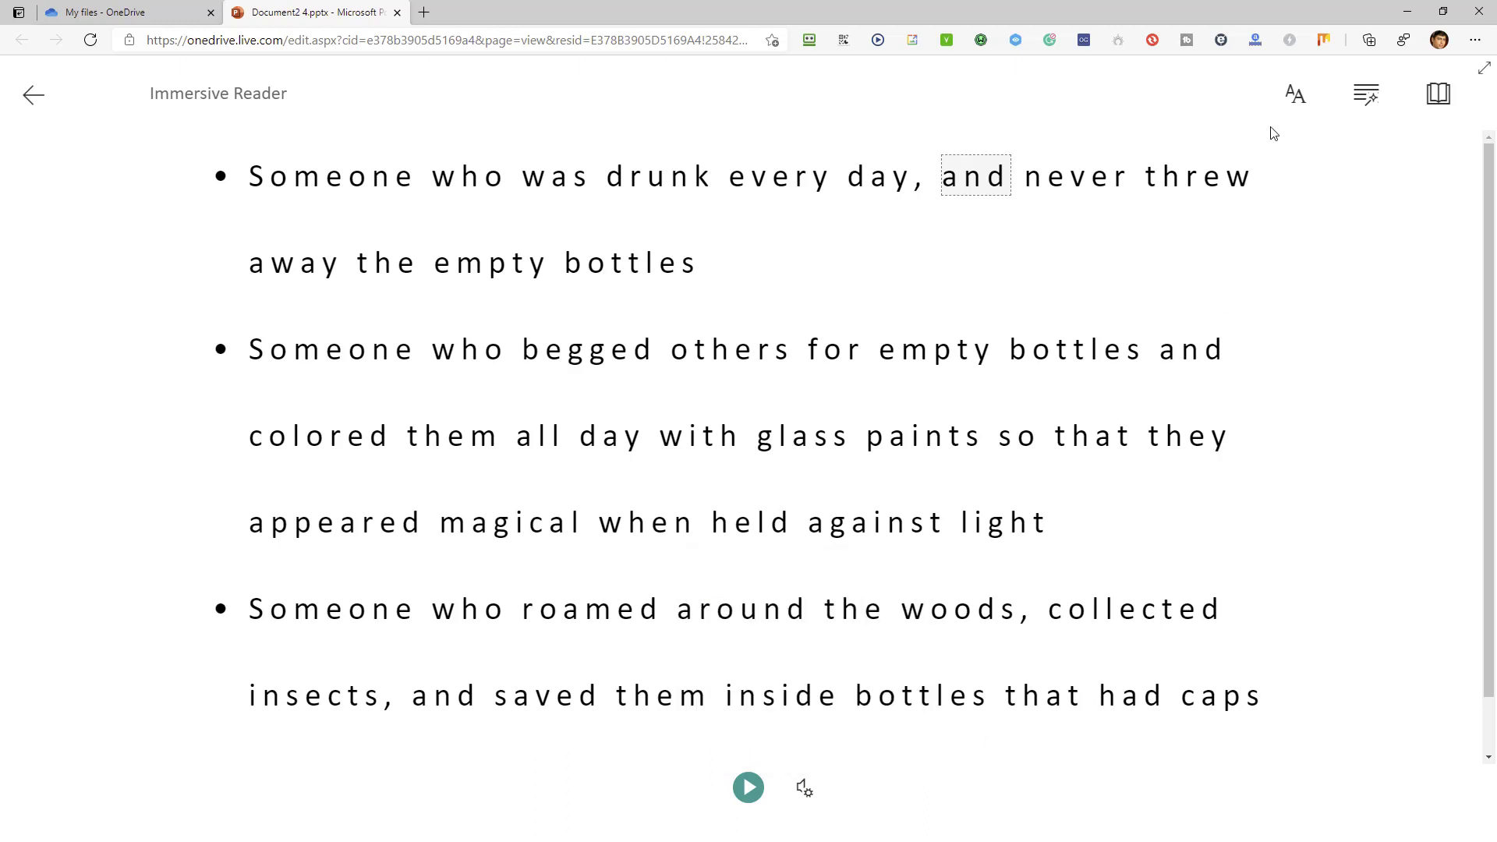
left_click(1288, 100)
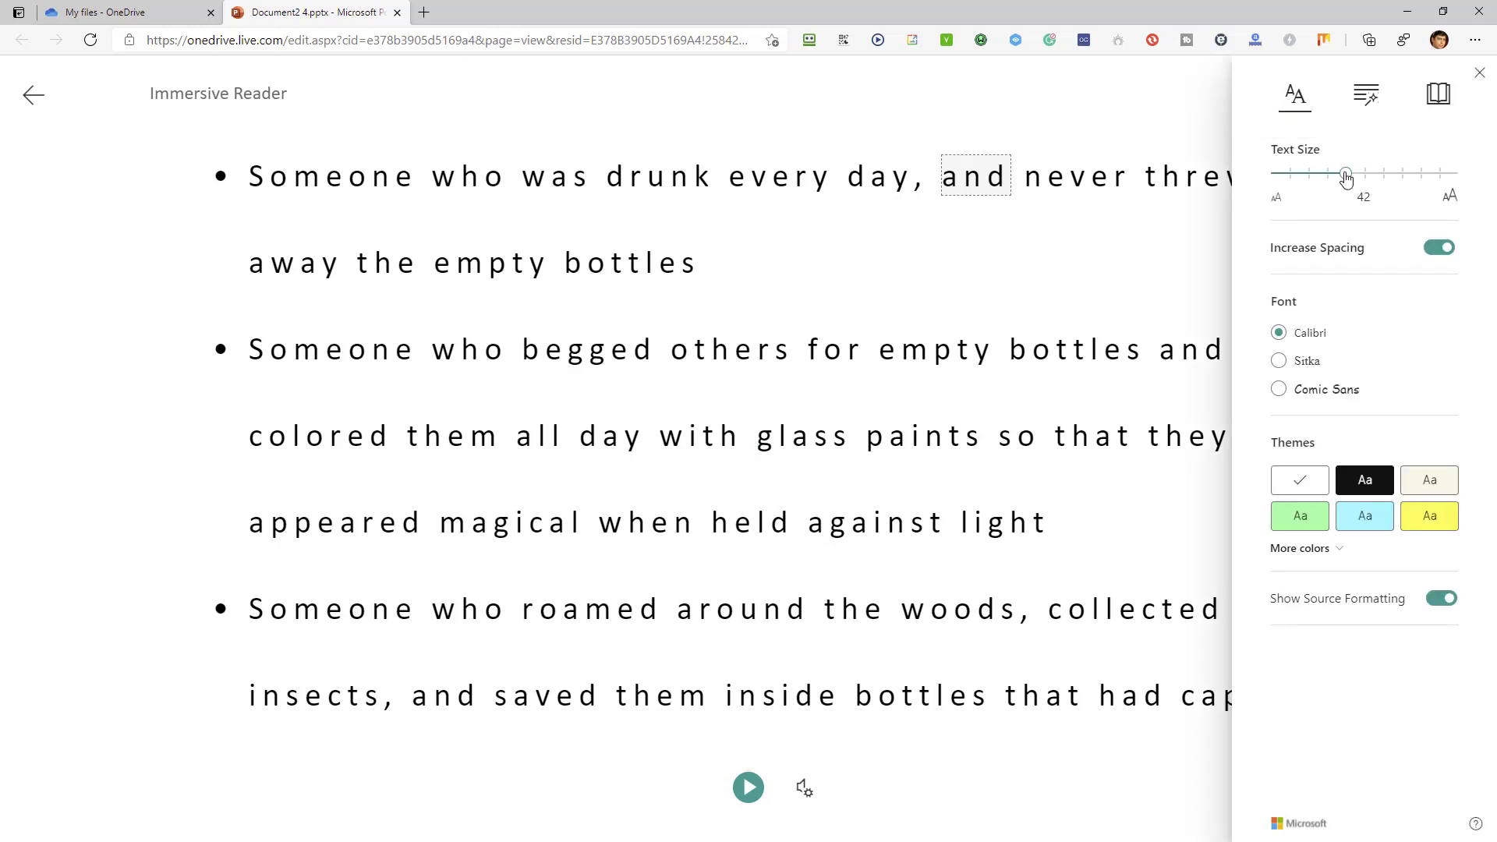
mouse_move(1346, 173)
left_mouse_down()
mouse_move(1363, 179)
mouse_move(1345, 174)
left_mouse_up()
left_click(1433, 249)
left_click(1435, 249)
left_click(1367, 100)
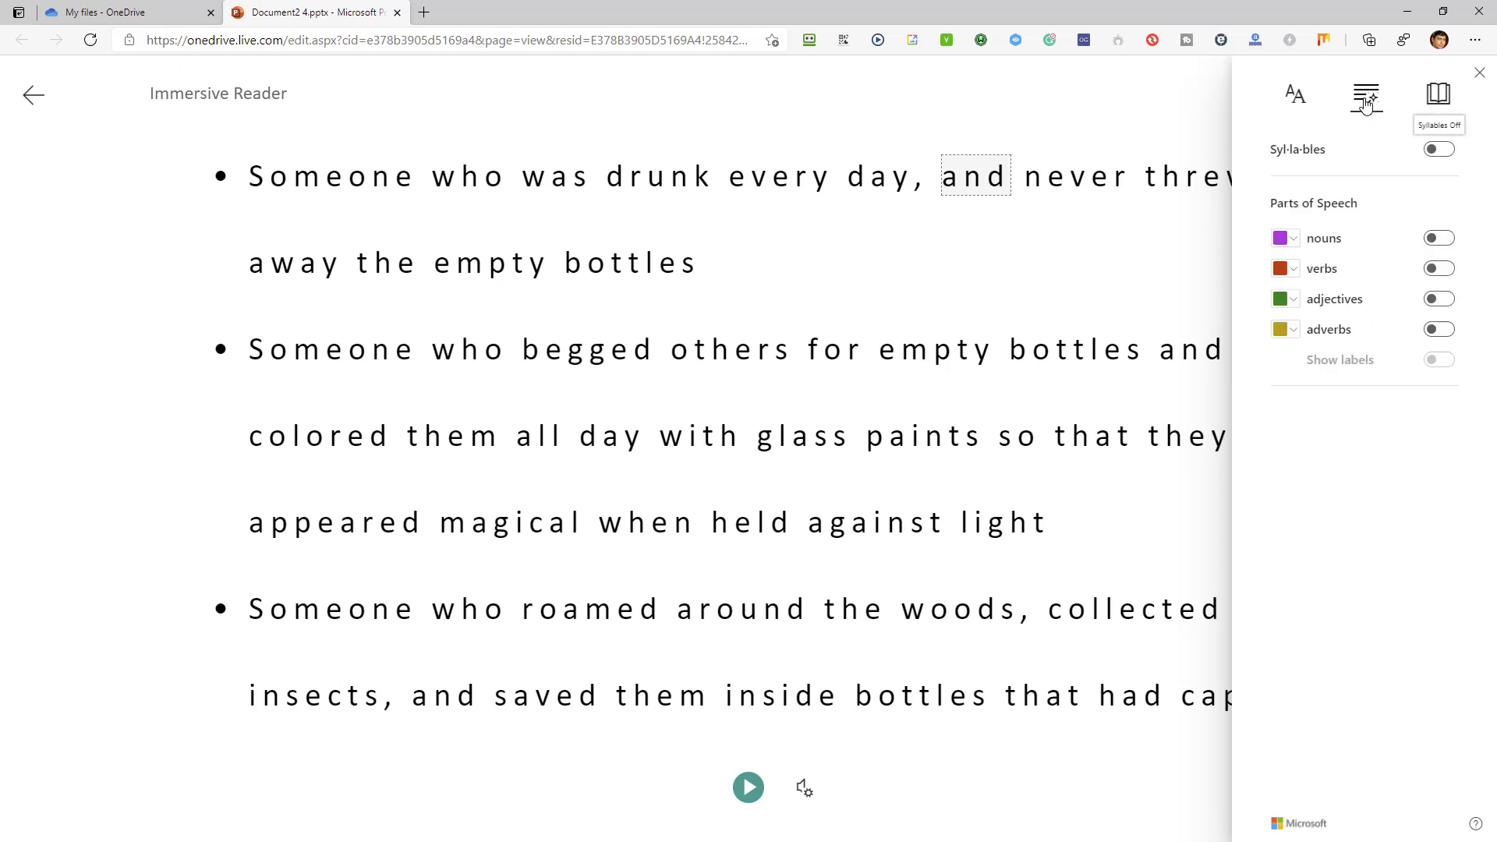
left_click(1447, 151)
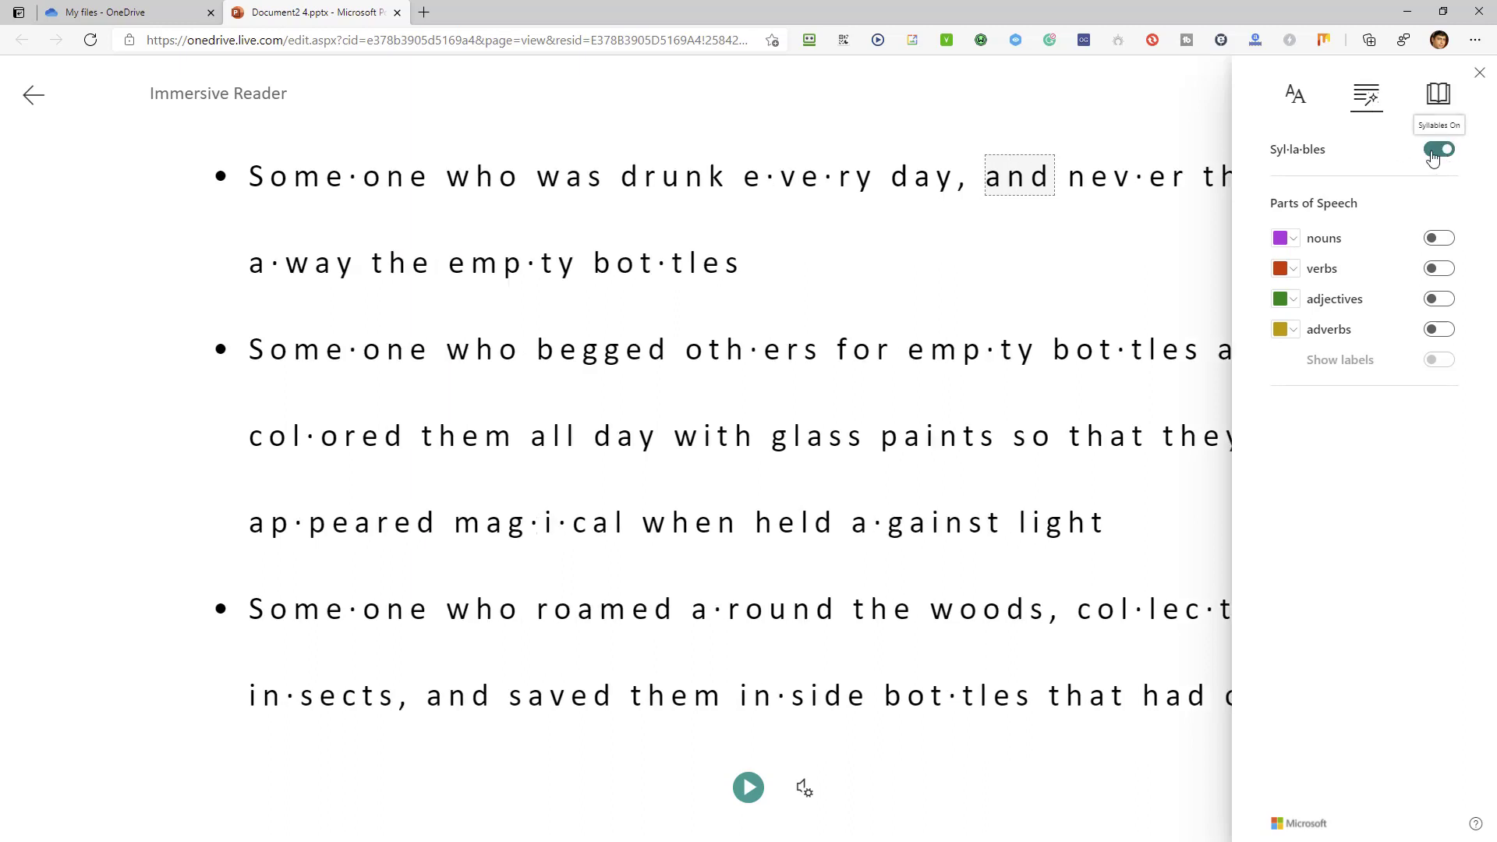
left_click(1435, 152)
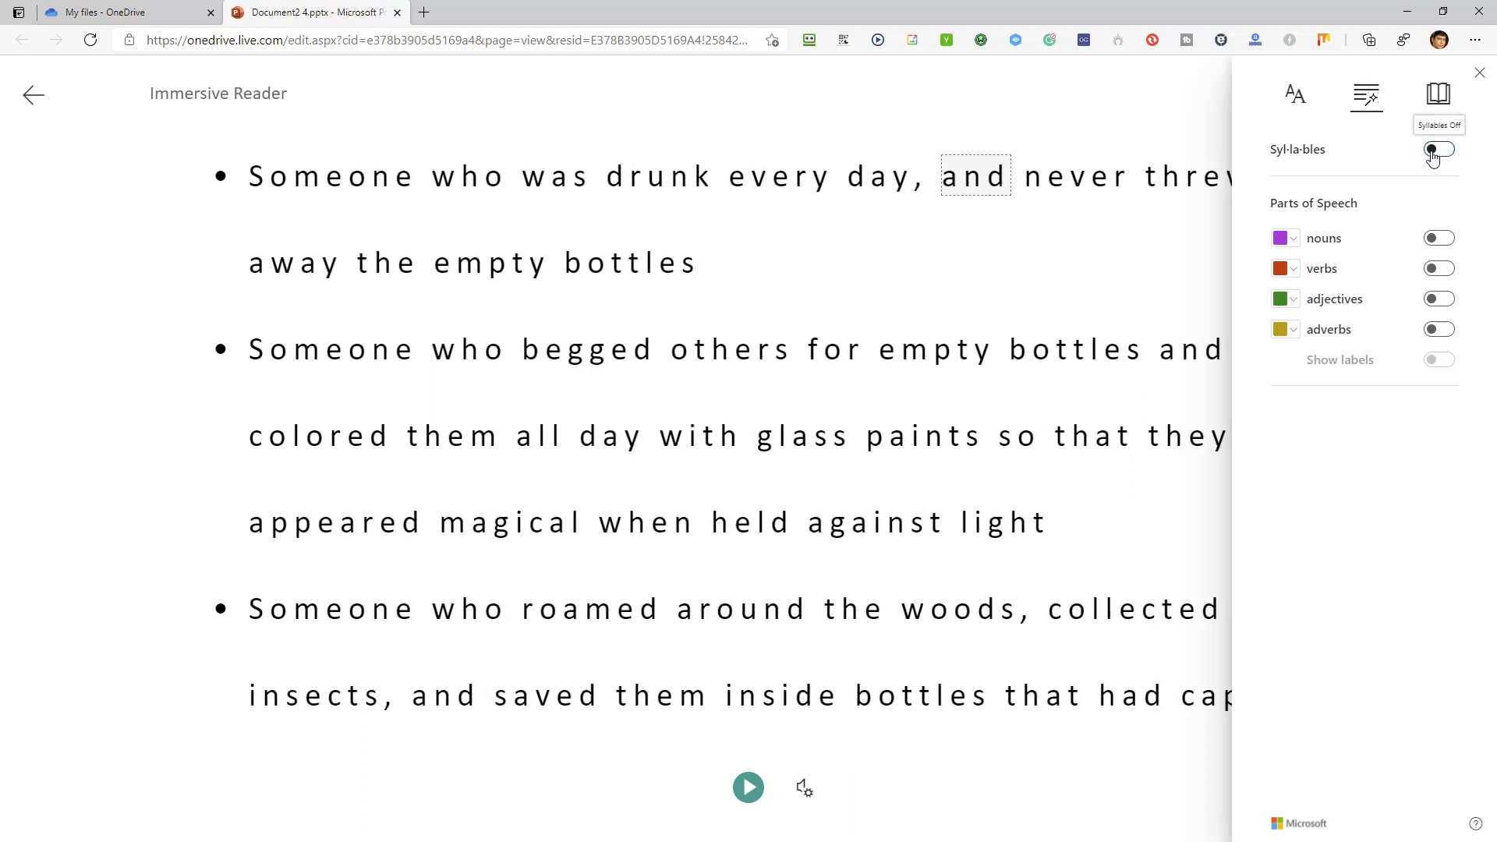
left_click(1442, 242)
left_click(1442, 241)
left_click(1443, 271)
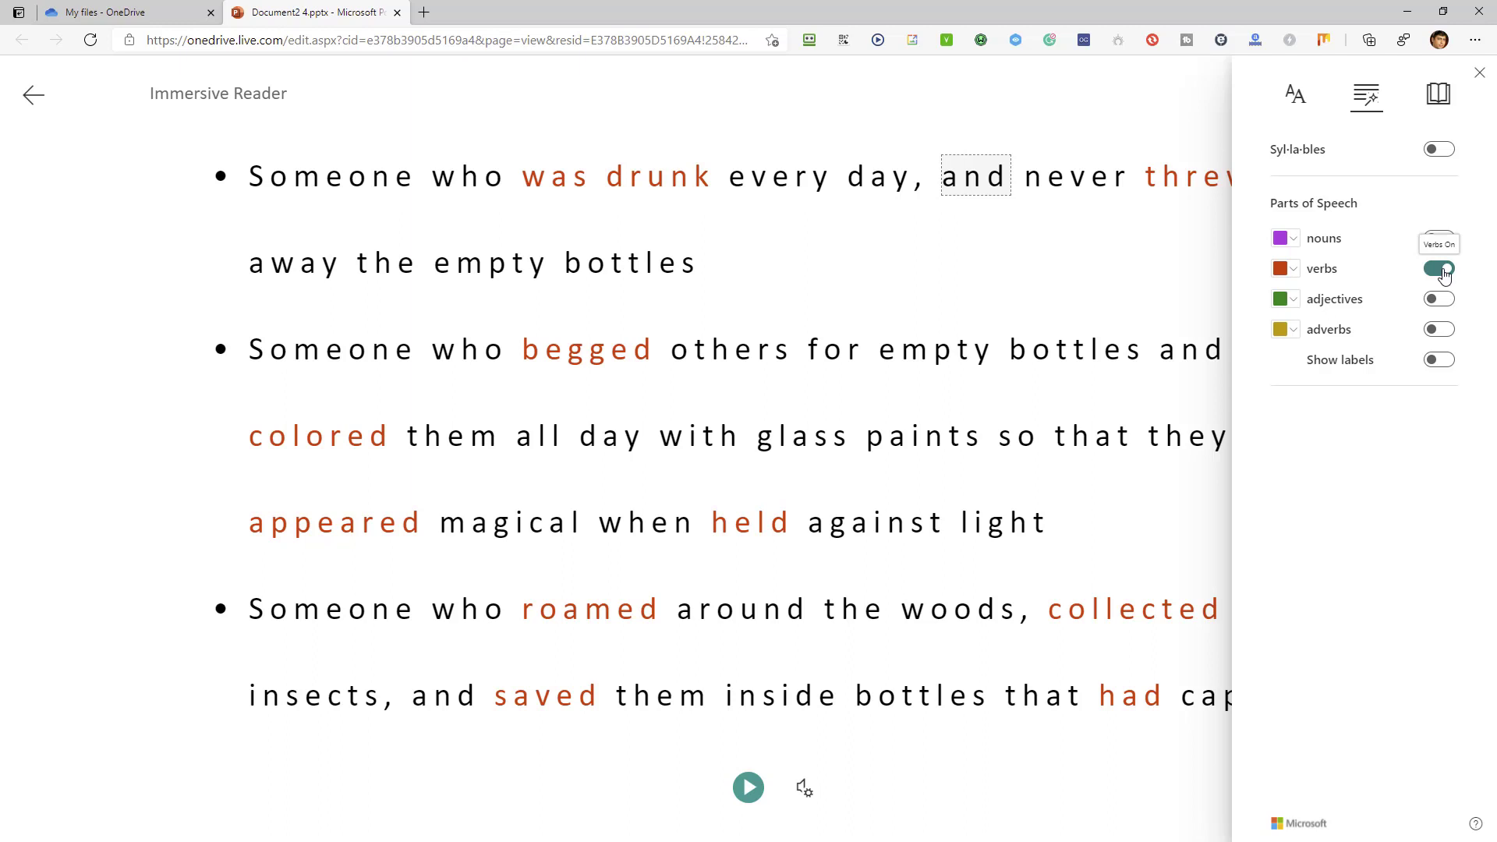
left_click(1441, 270)
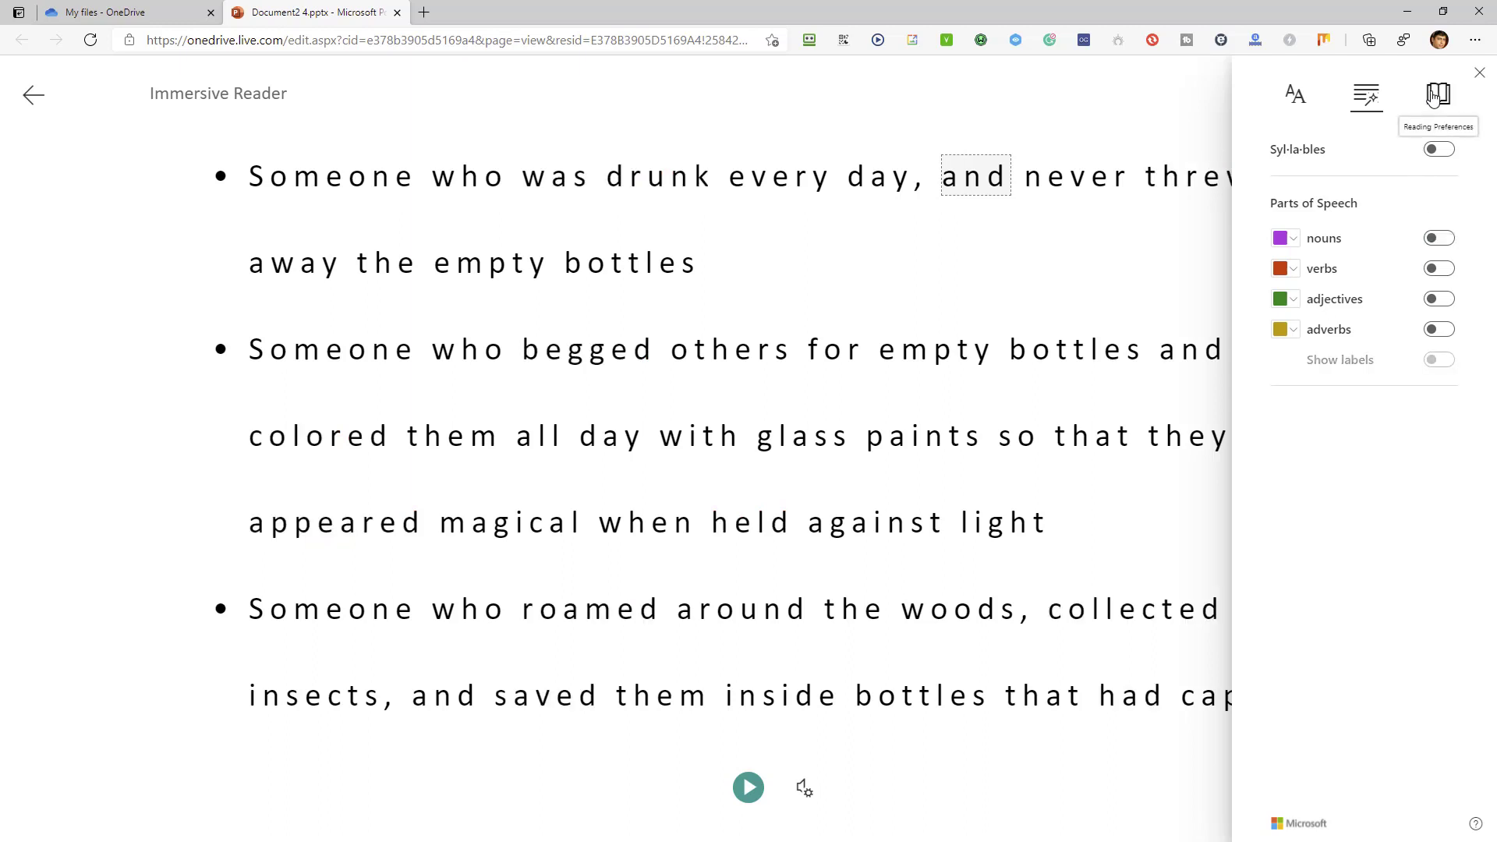
Try one-, three- and five-line Line Focus in Reading Preferences, then turn it off.
left_click(1433, 94)
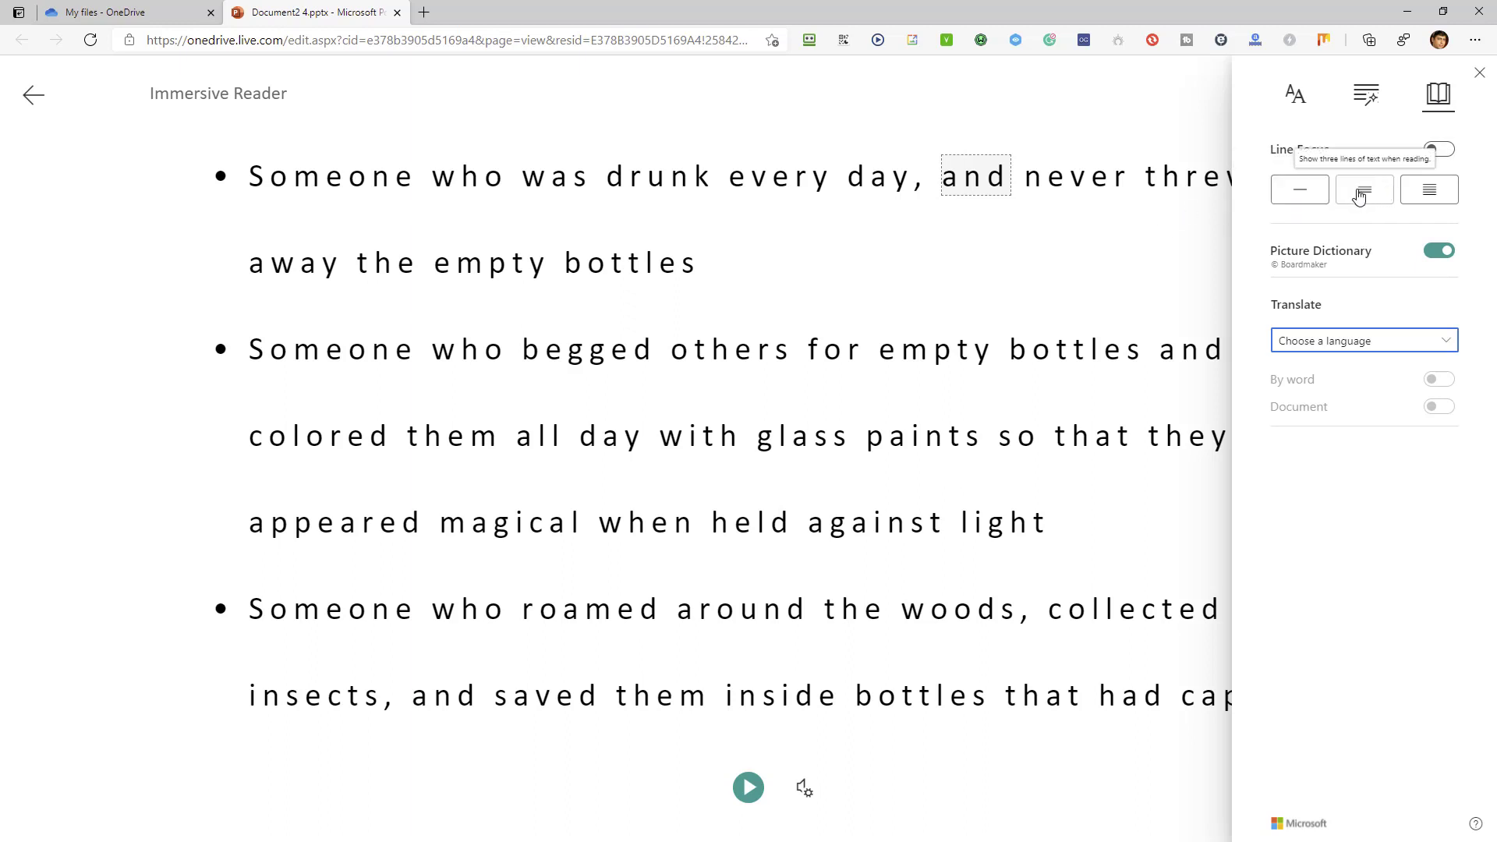
left_click(1301, 195)
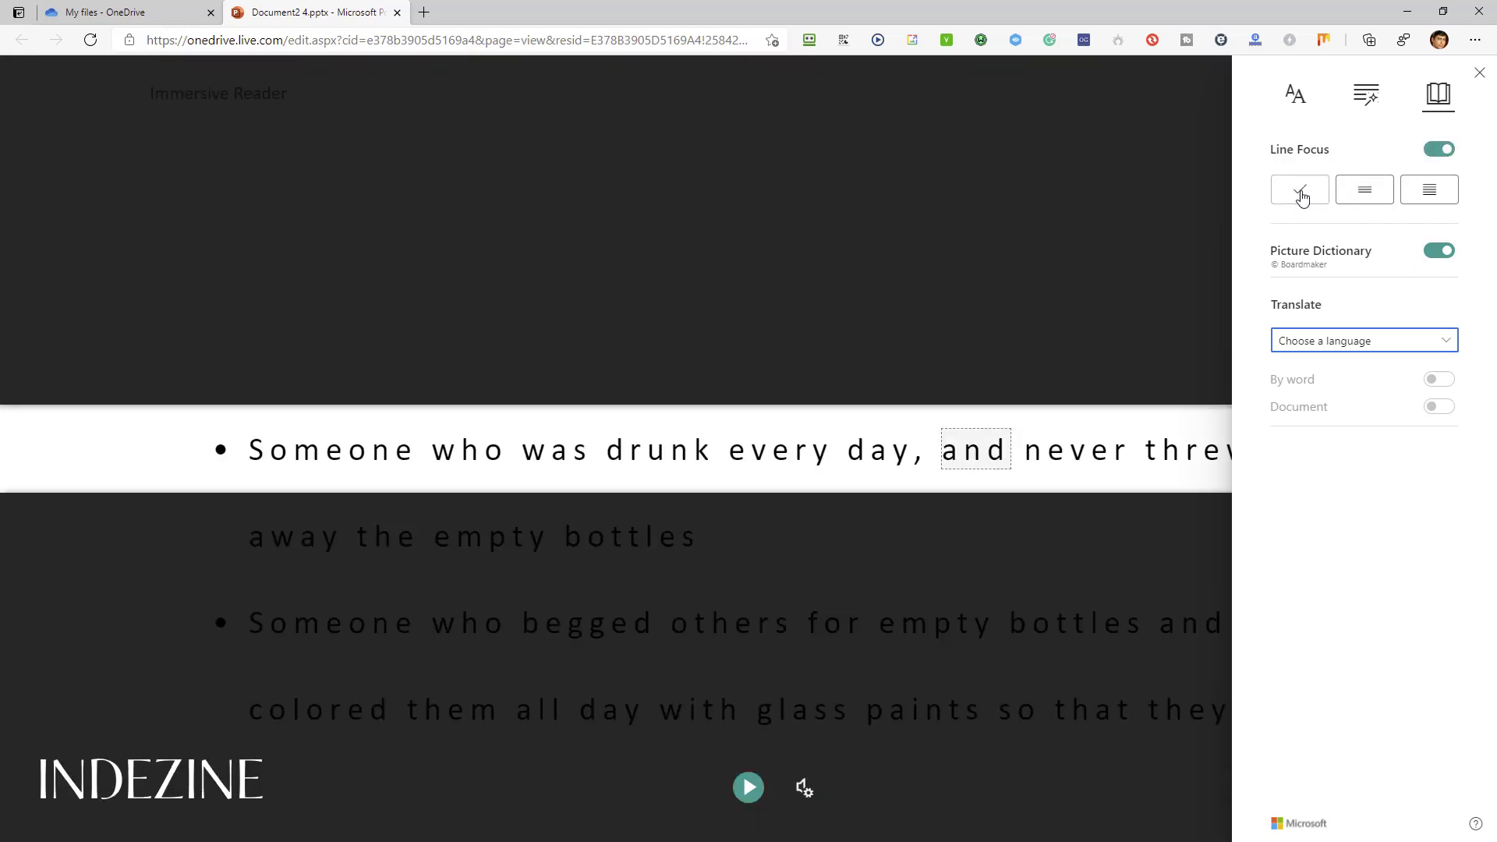
left_click(1352, 195)
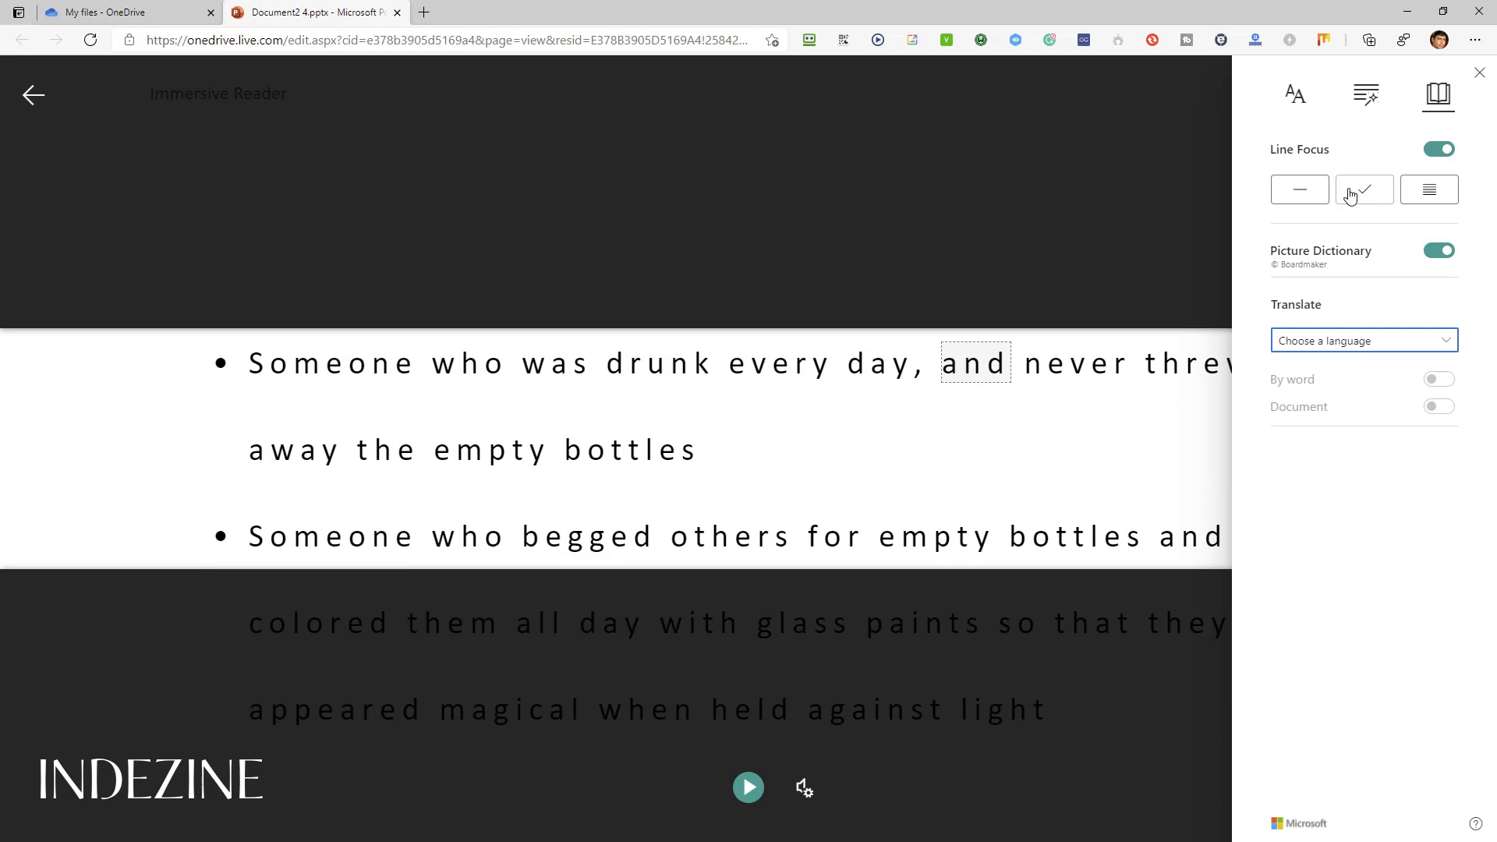
left_click(1422, 193)
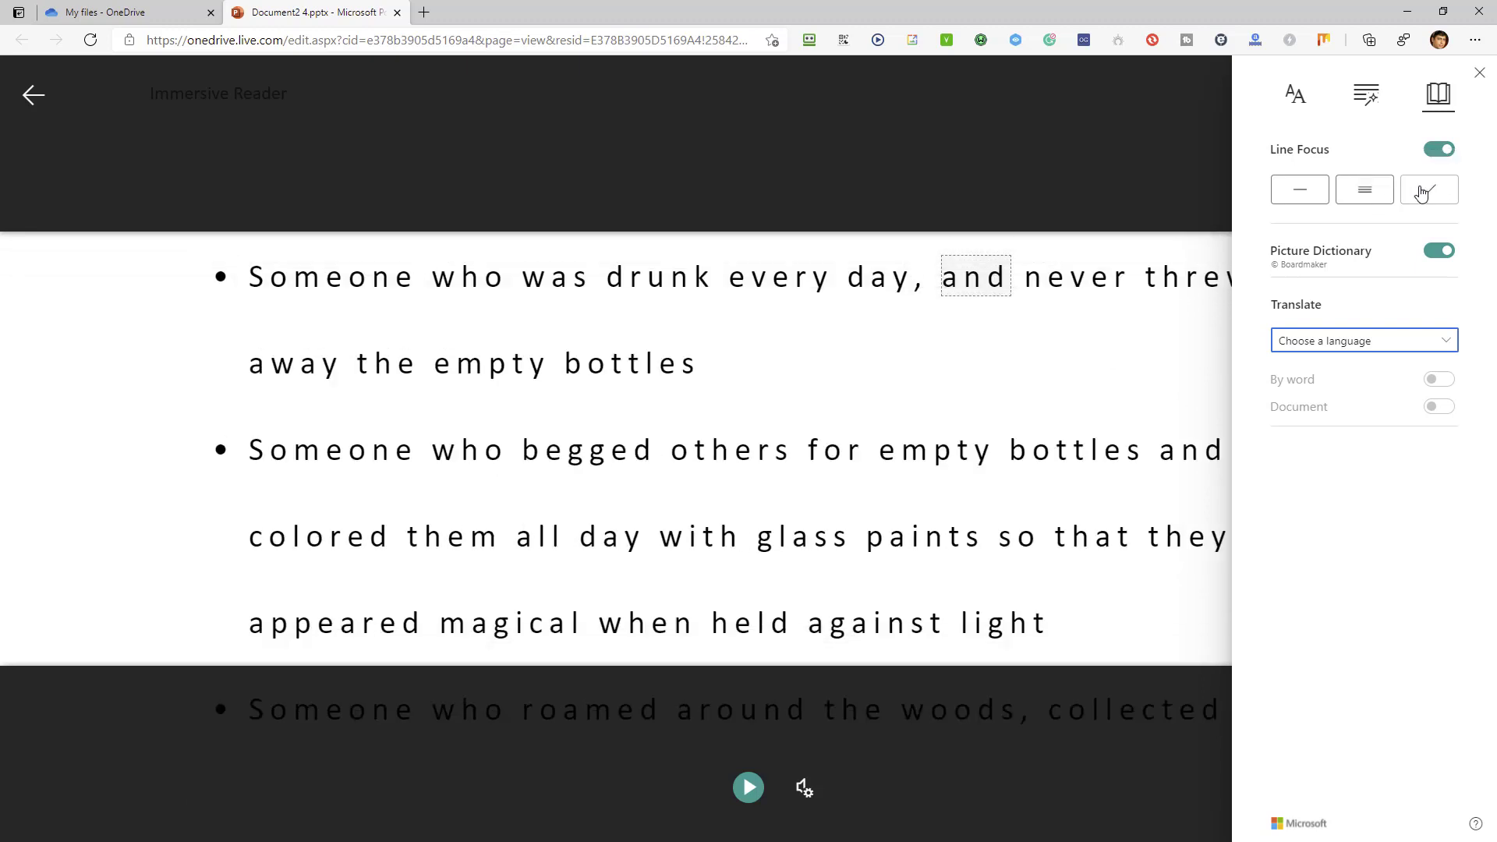
left_click(1438, 150)
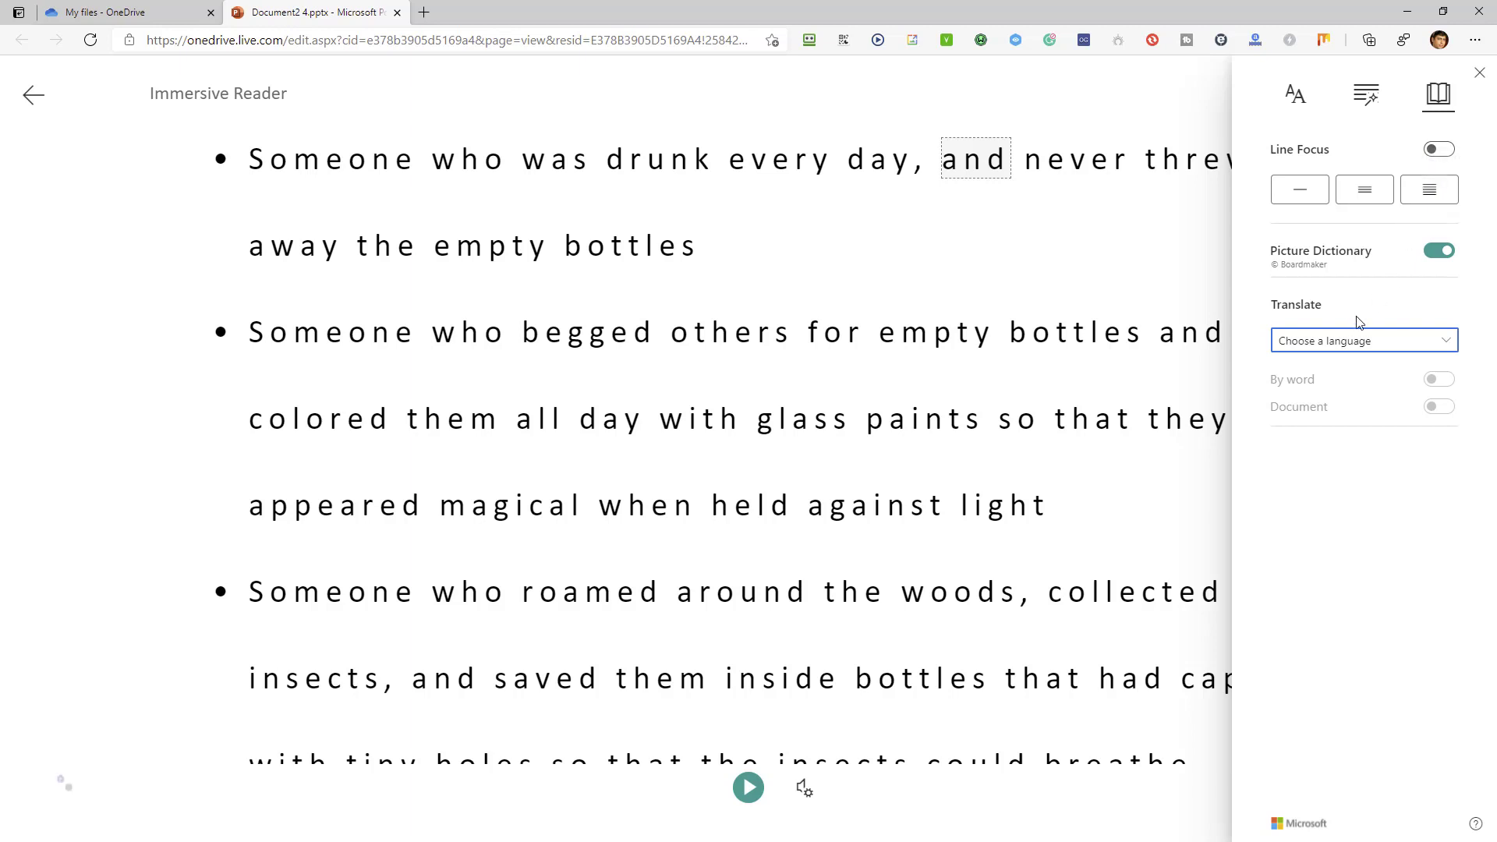
Set the translation language to French (France) with Document translation on.
left_click(1329, 349)
scroll(1334, 499, "down", 5)
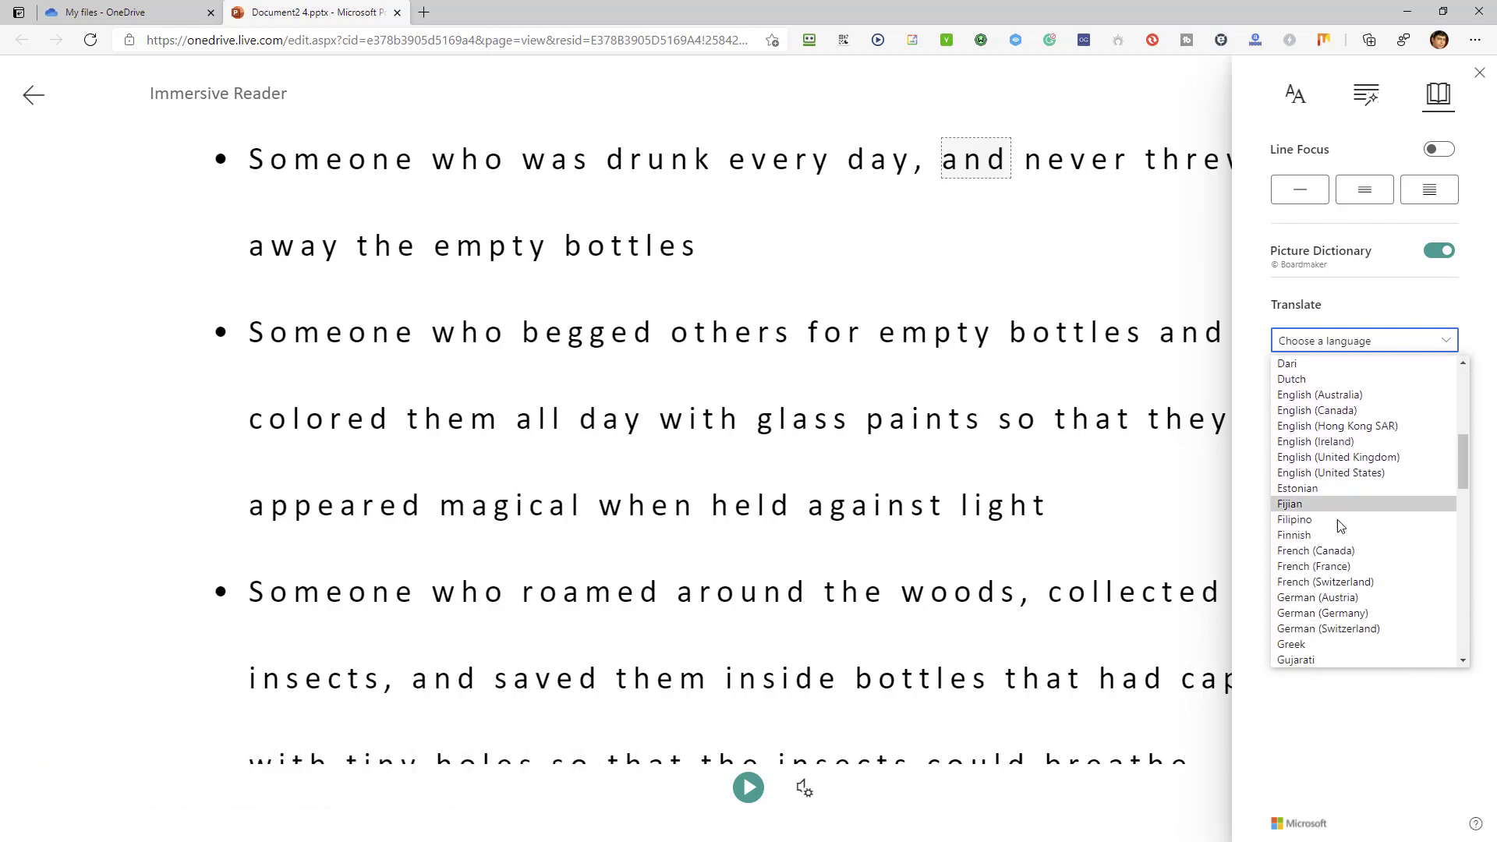
left_click(1330, 567)
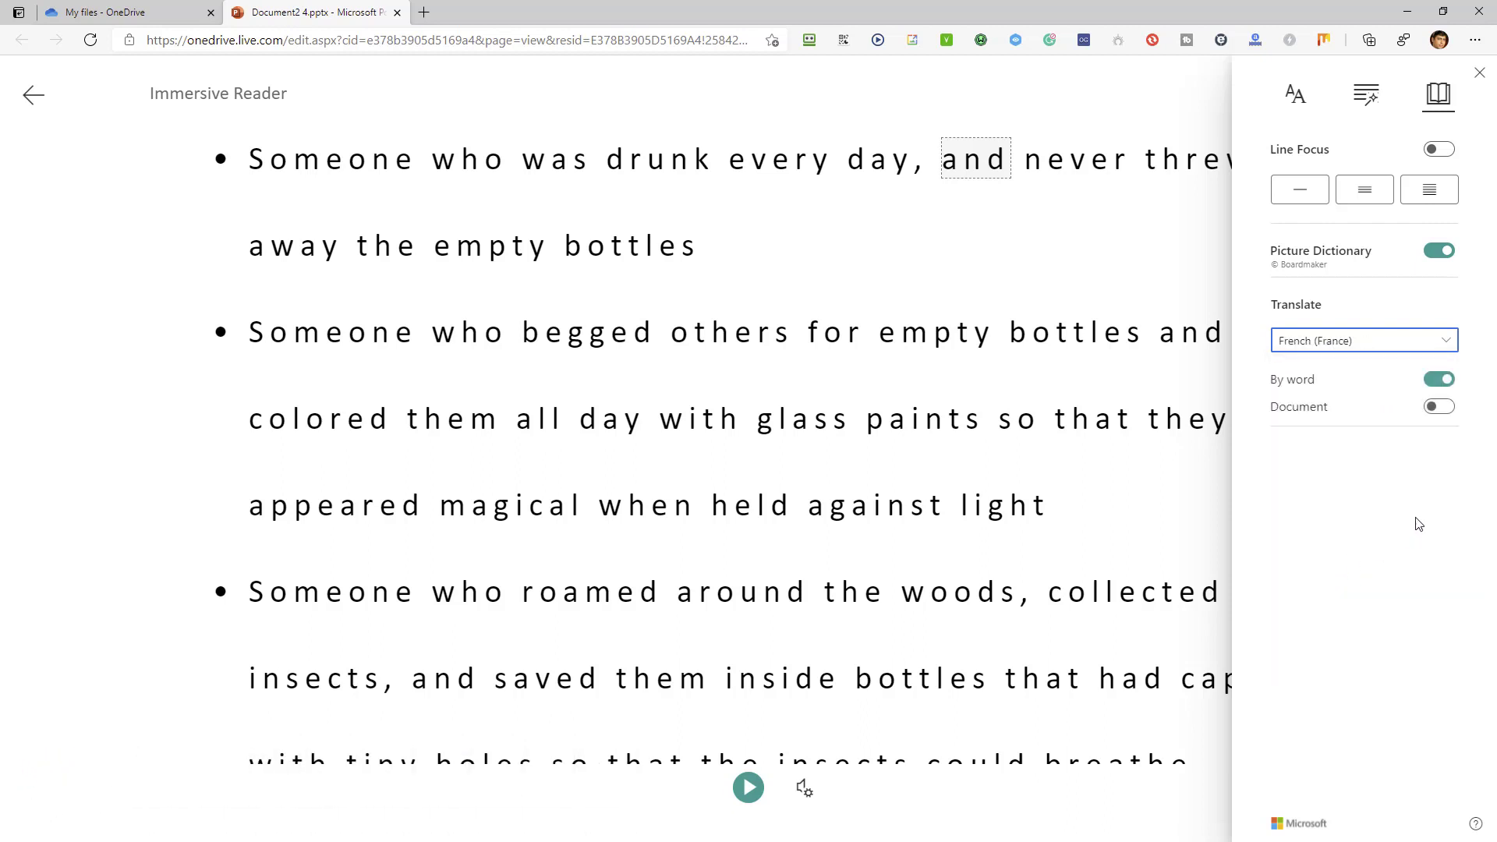
left_click(1448, 411)
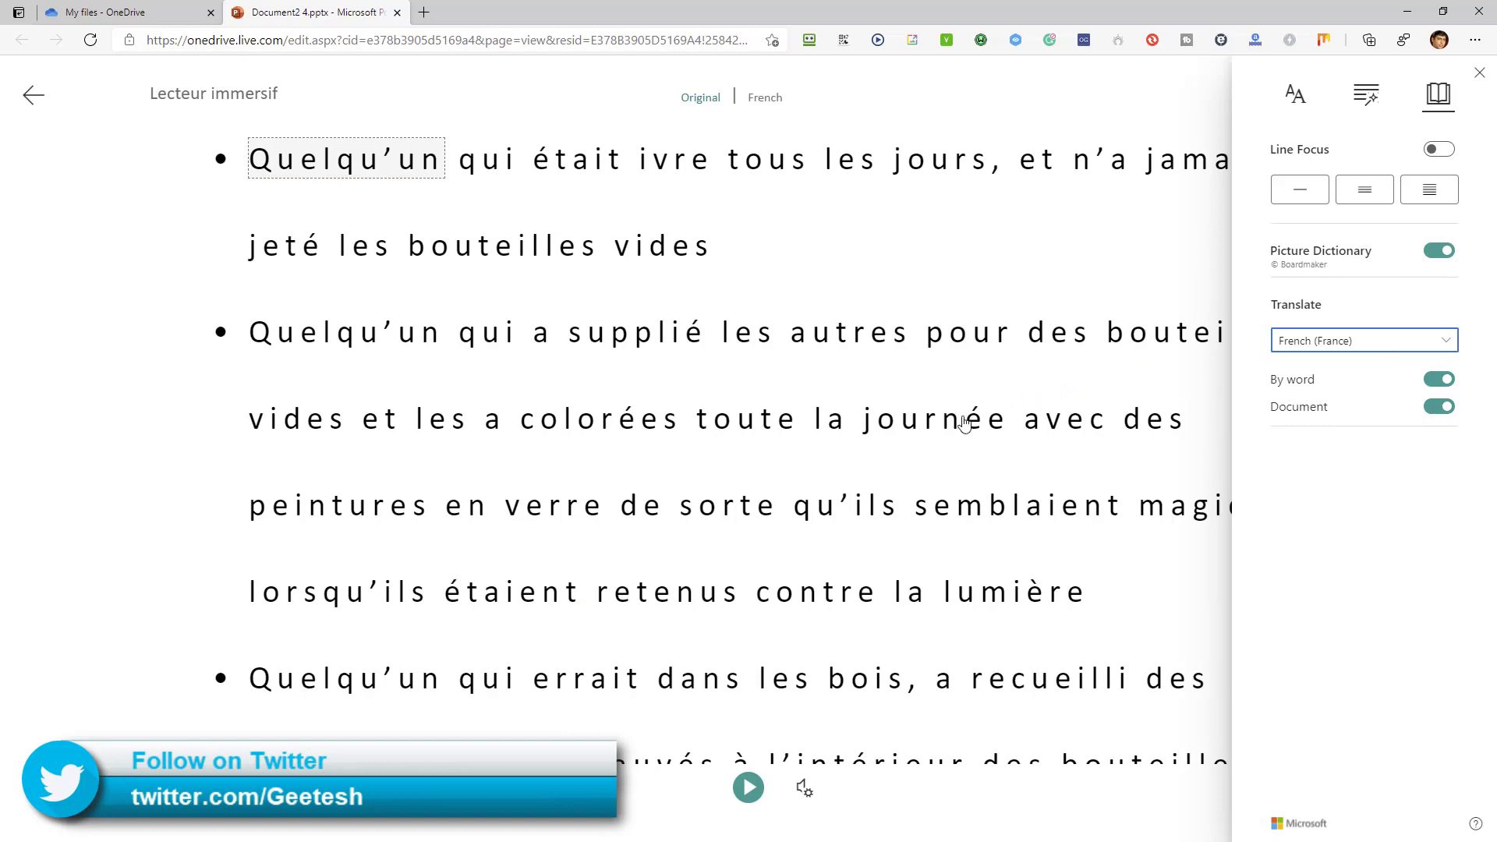
Play the French text aloud briefly, then pause and return to Reading Preferences.
left_click(749, 788)
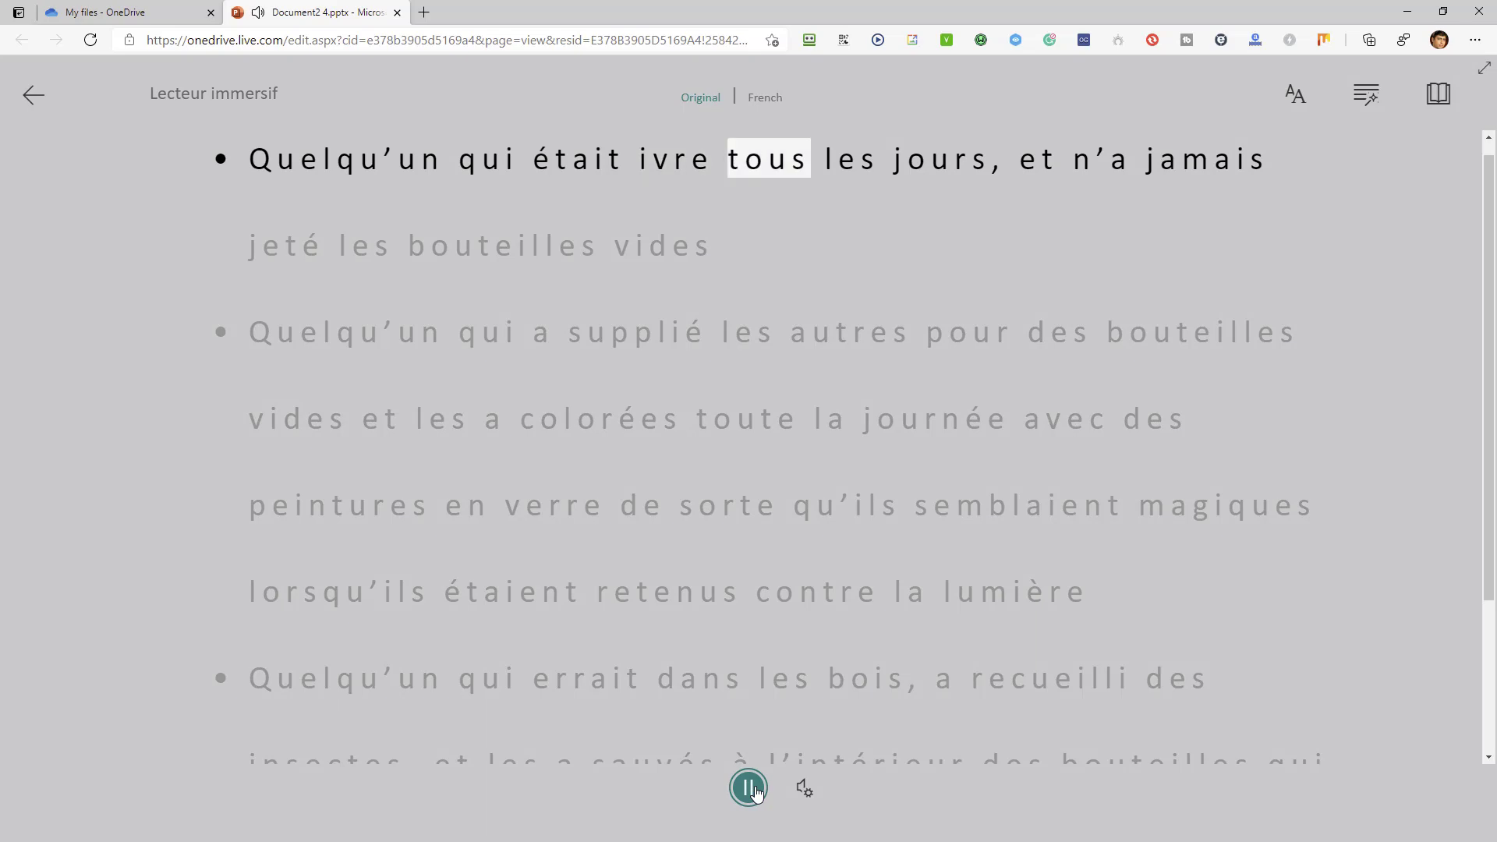
left_click(755, 792)
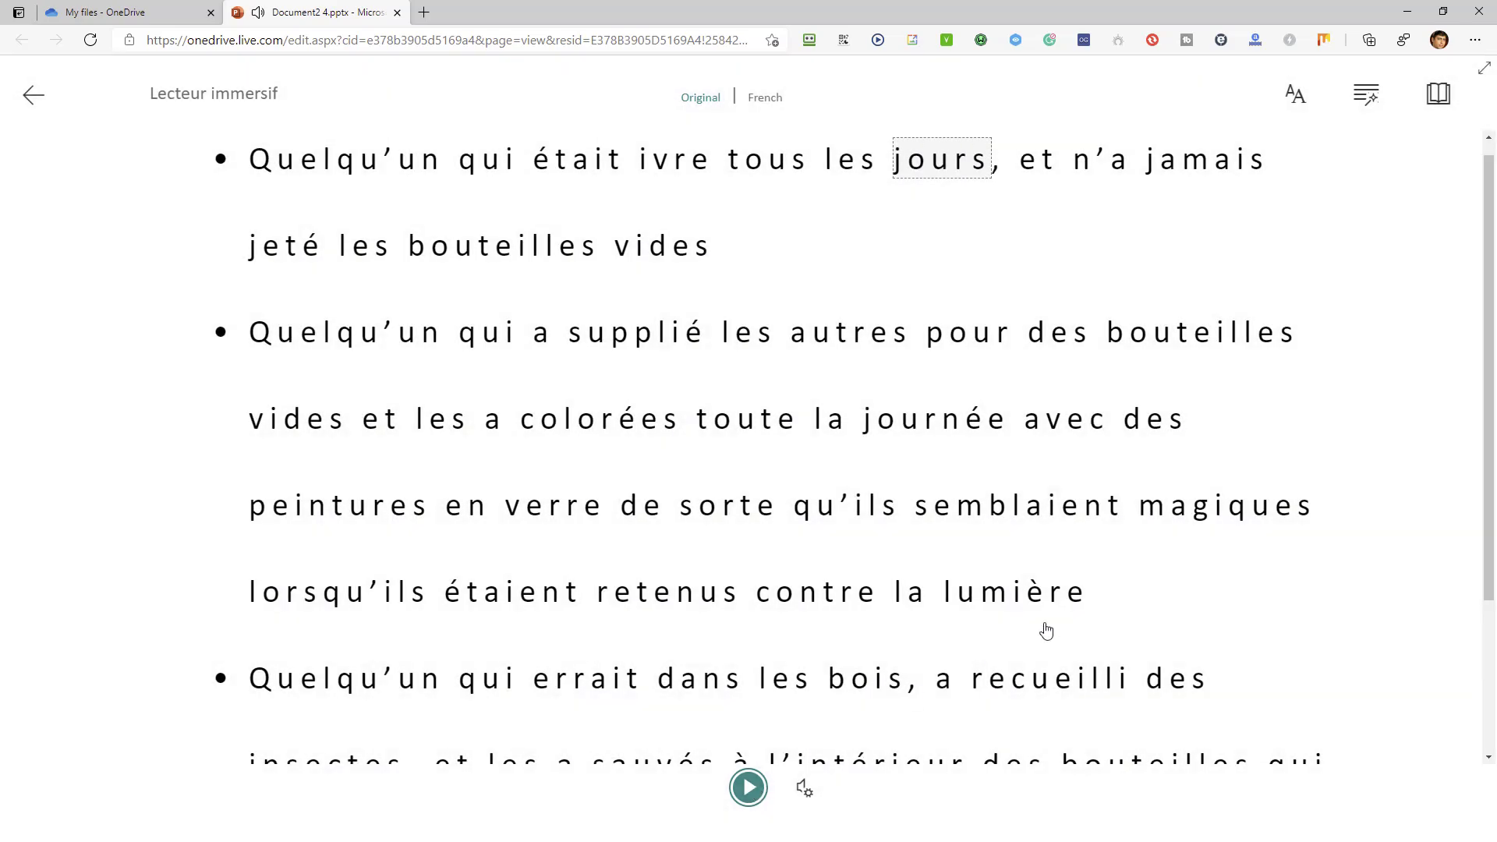
left_click(1442, 108)
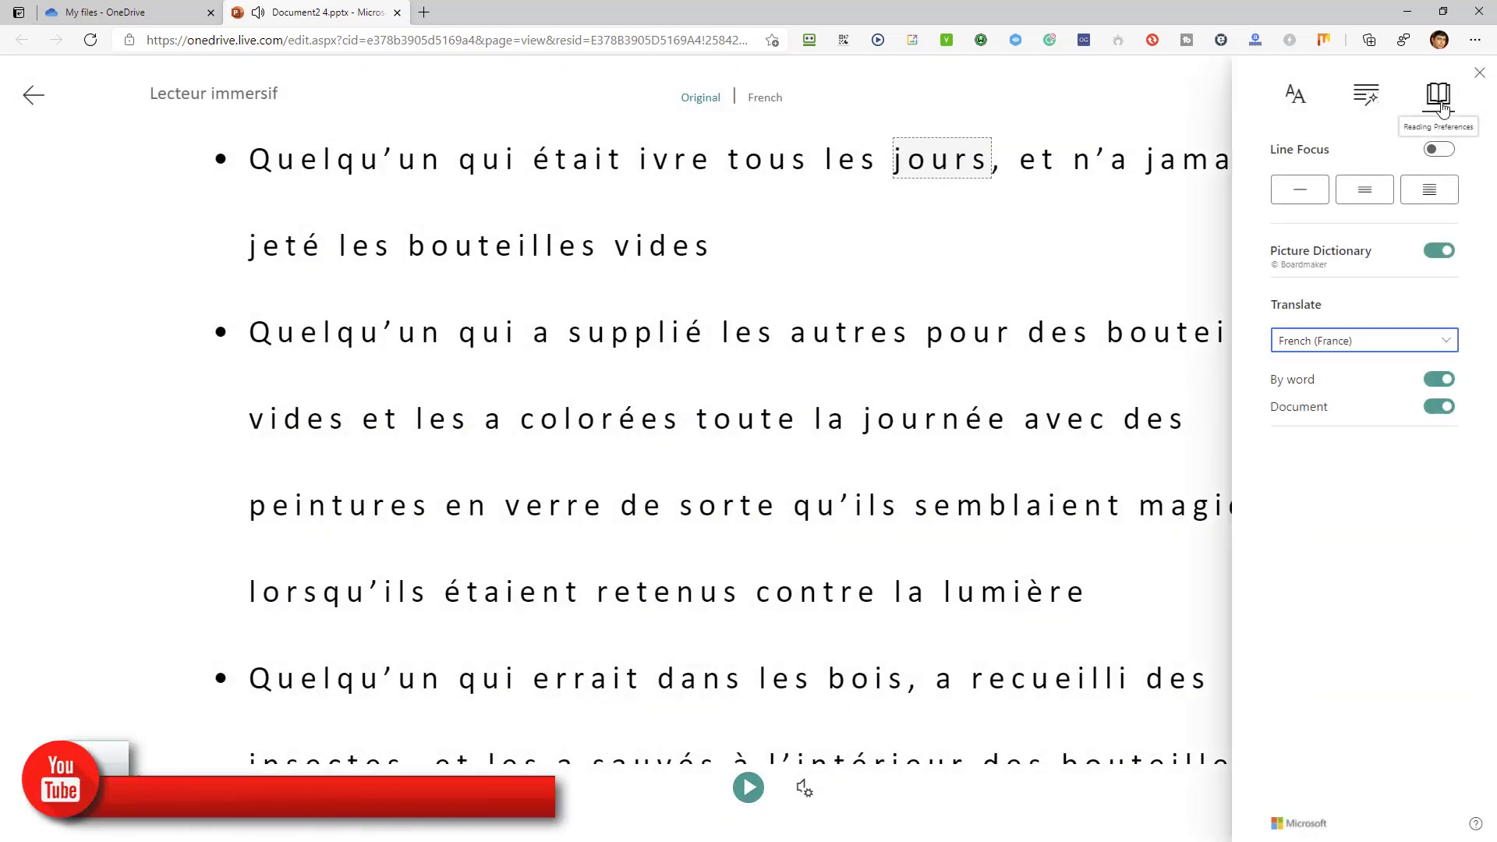
Change the translation language from French to Burmese with Document translation on.
left_click(1335, 351)
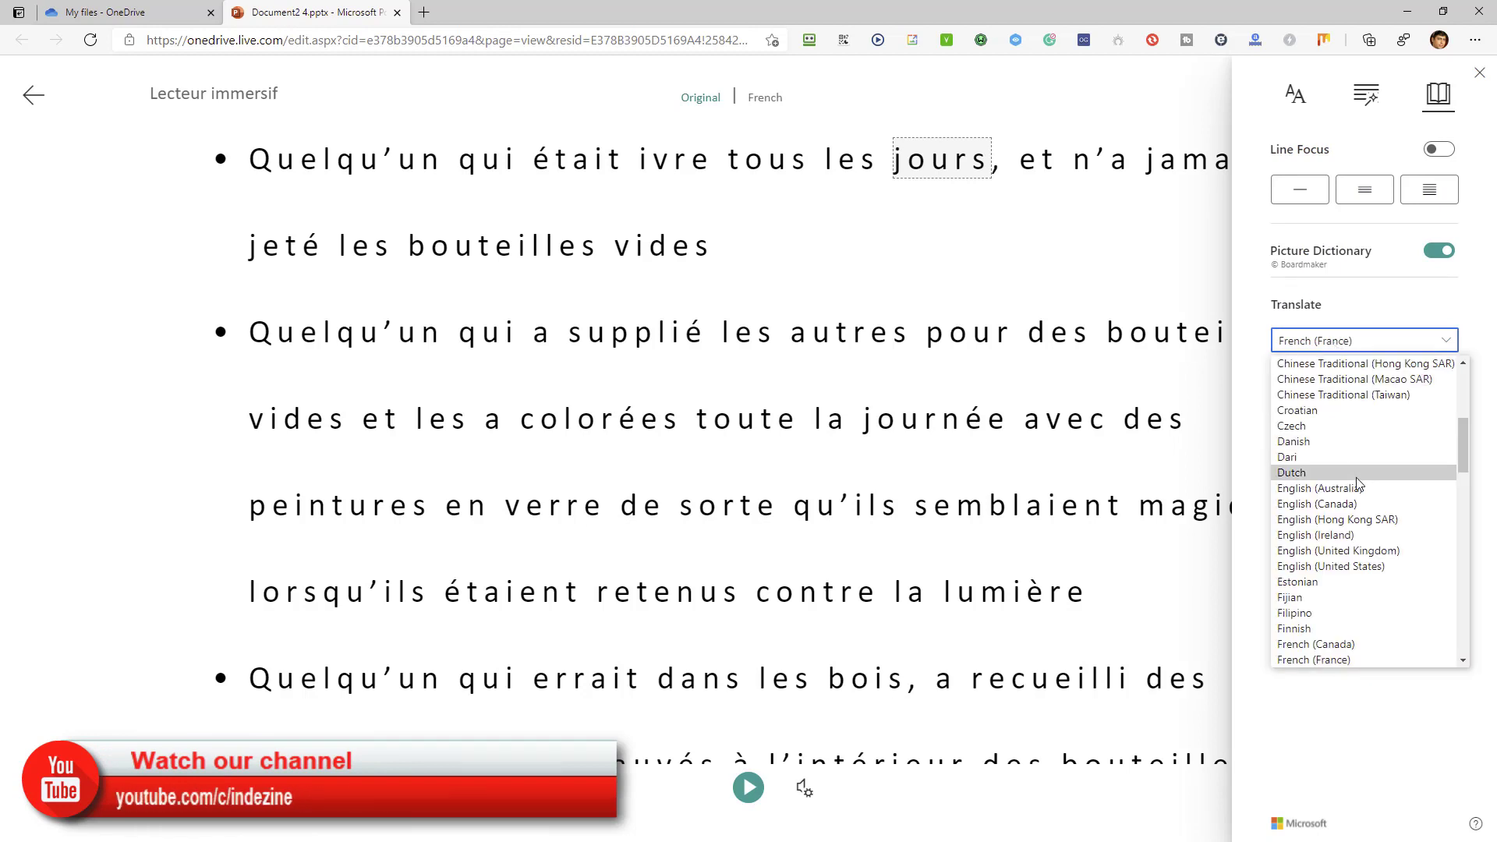
scroll(1359, 483, "up", 3)
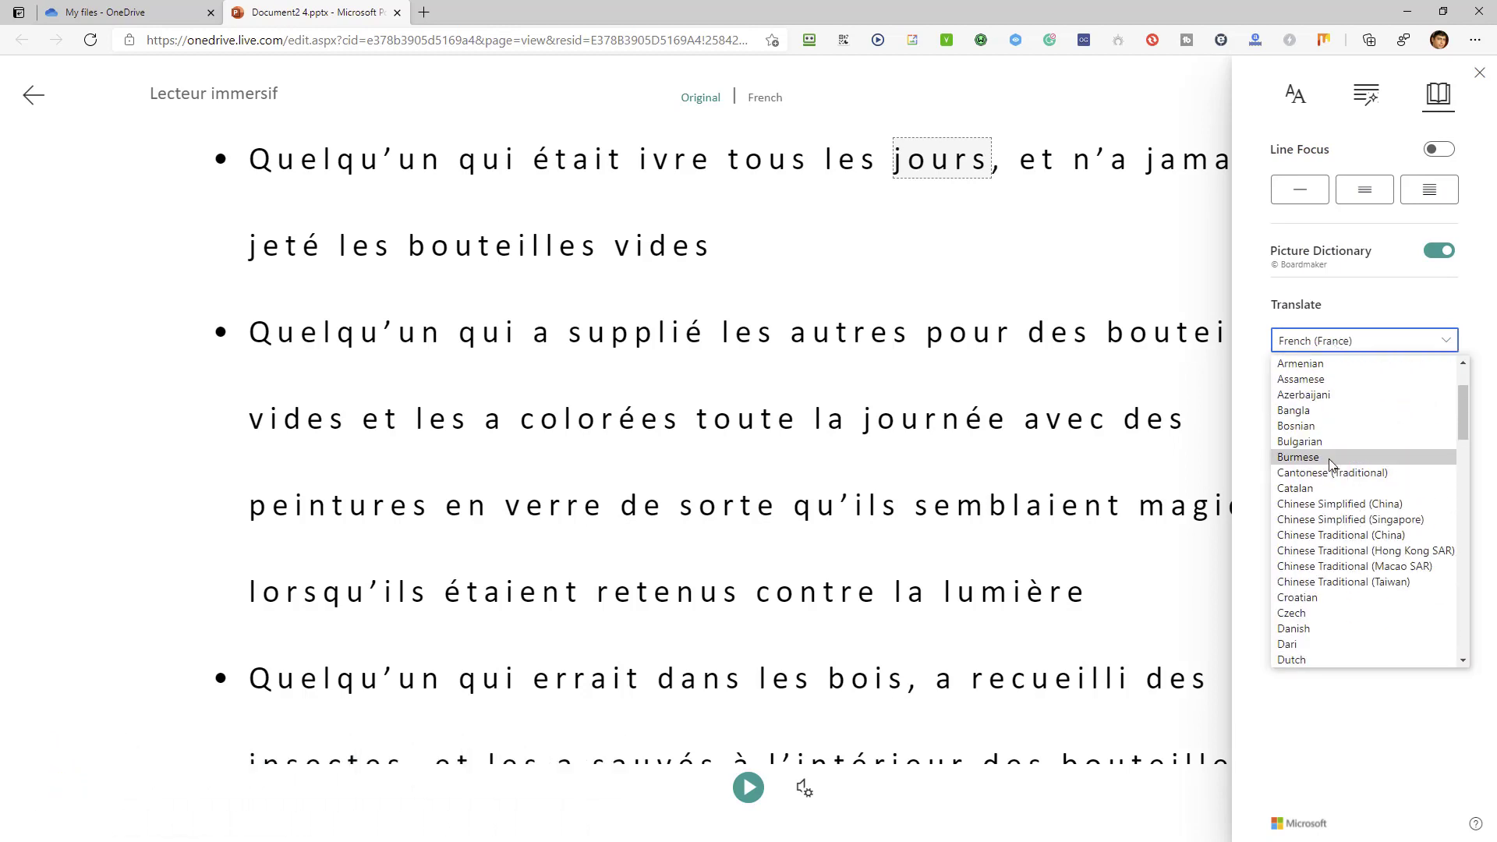
left_click(1357, 457)
left_click(1439, 407)
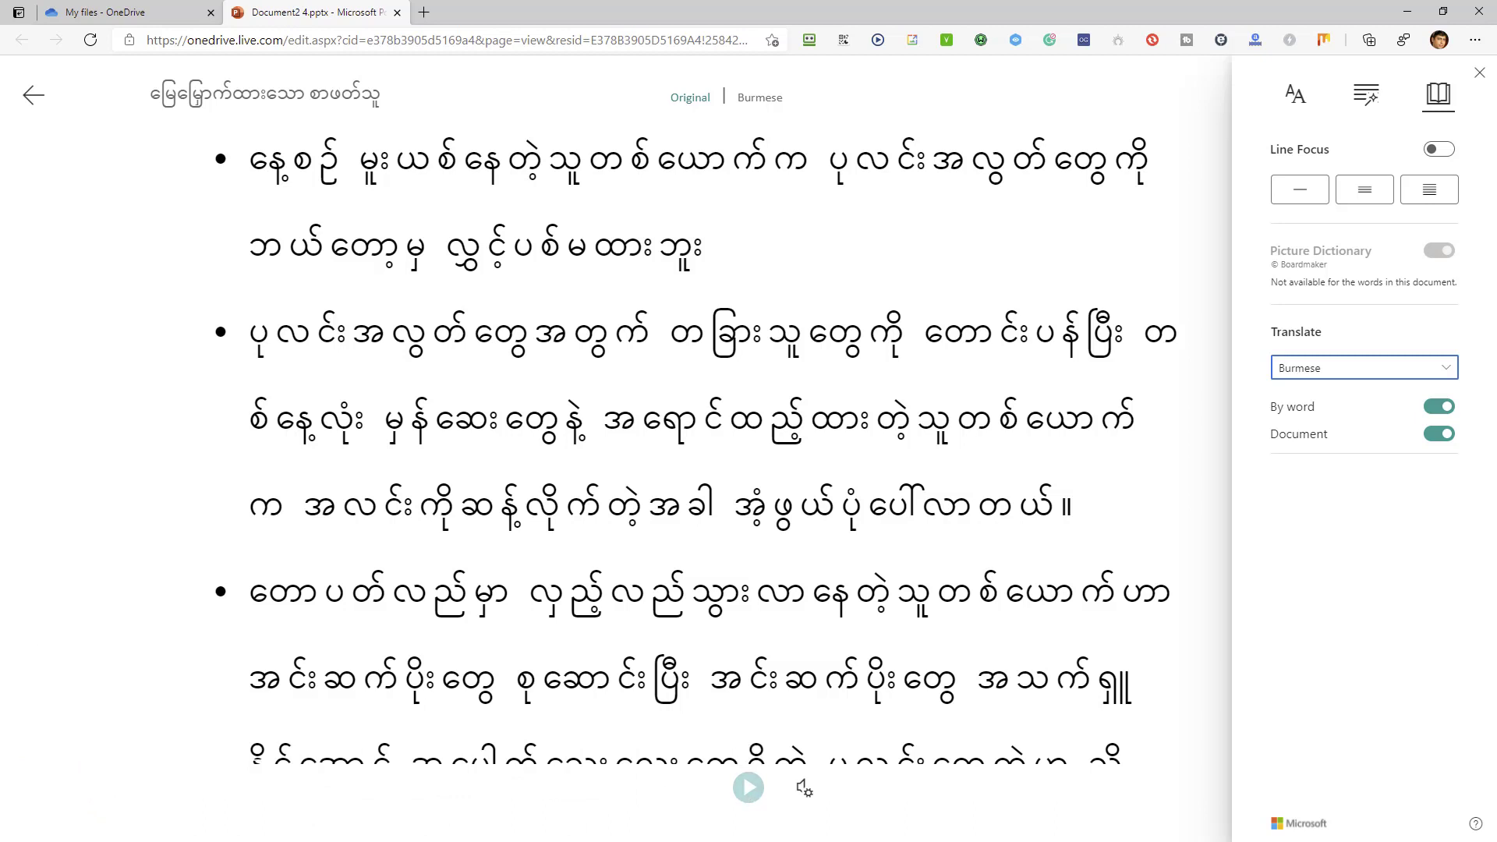
Exit Immersive Reader back to slide 2 in the editor.
left_click(31, 105)
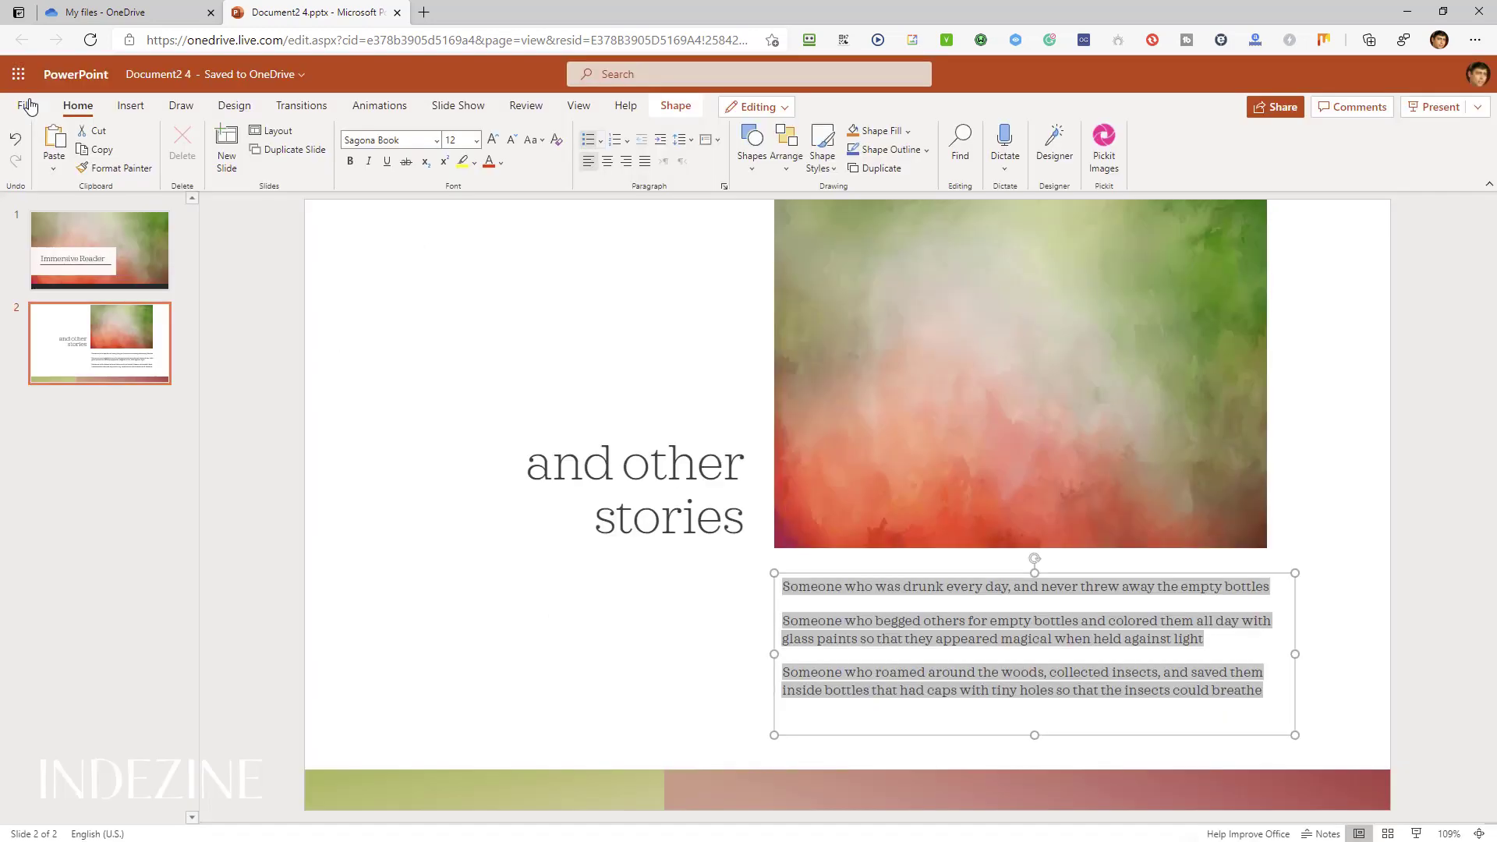